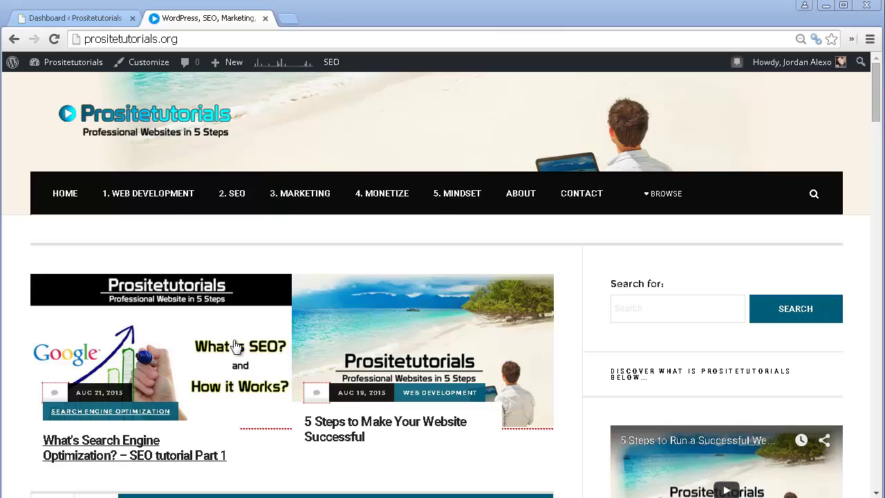
- Search Plugins > Add New for 'privacy policy' and browse the 125 results
{"action": "left_click", "coordinate": [109, 25]}
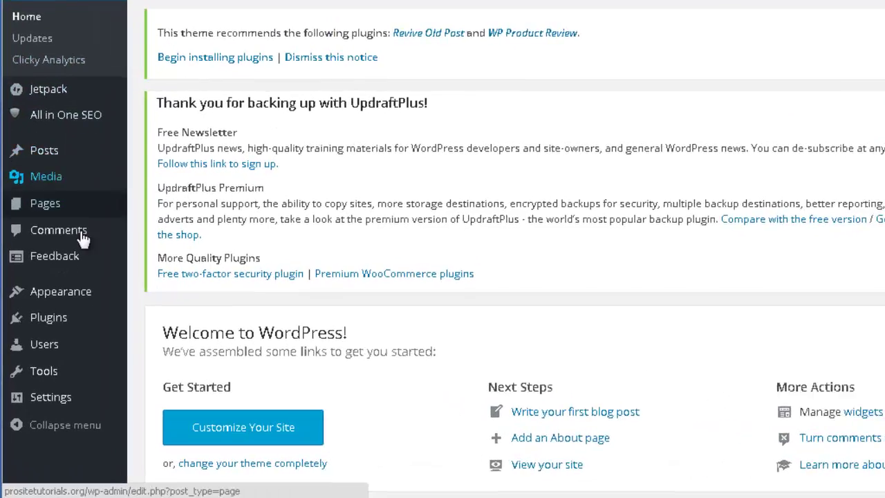
{"action": "mouse_move", "coordinate": [32, 354]}
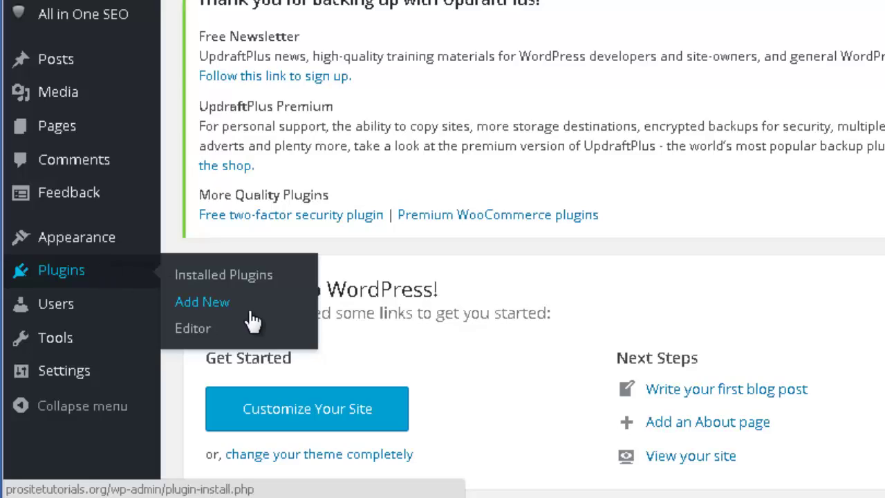
{"action": "left_click", "coordinate": [250, 312]}
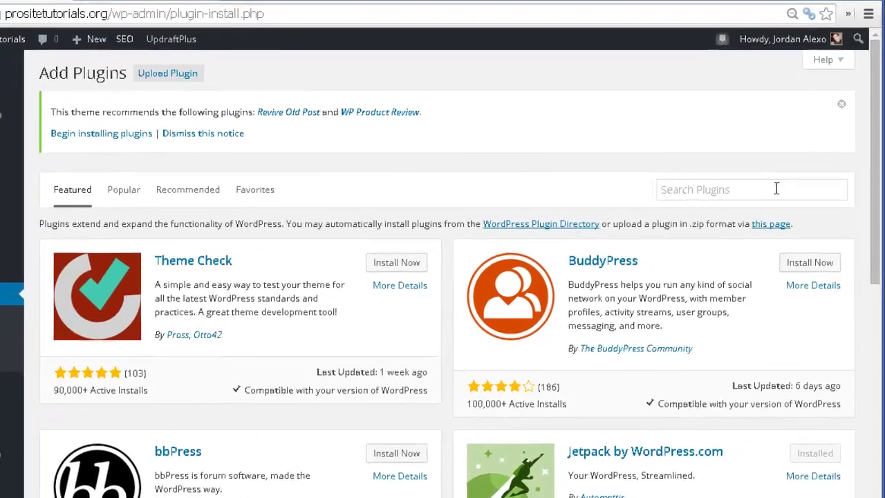
{"action": "left_click", "coordinate": [776, 189]}
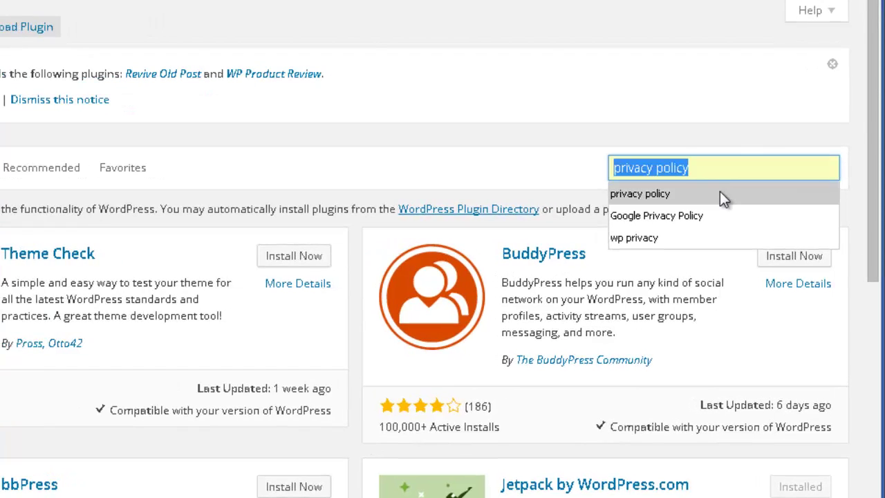
{"action": "left_click", "coordinate": [719, 191]}
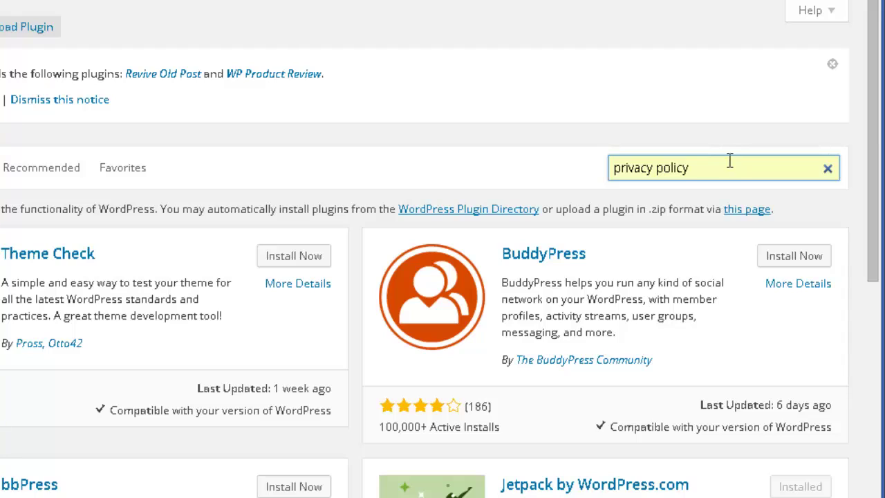
{"action": "key", "text": "Return"}
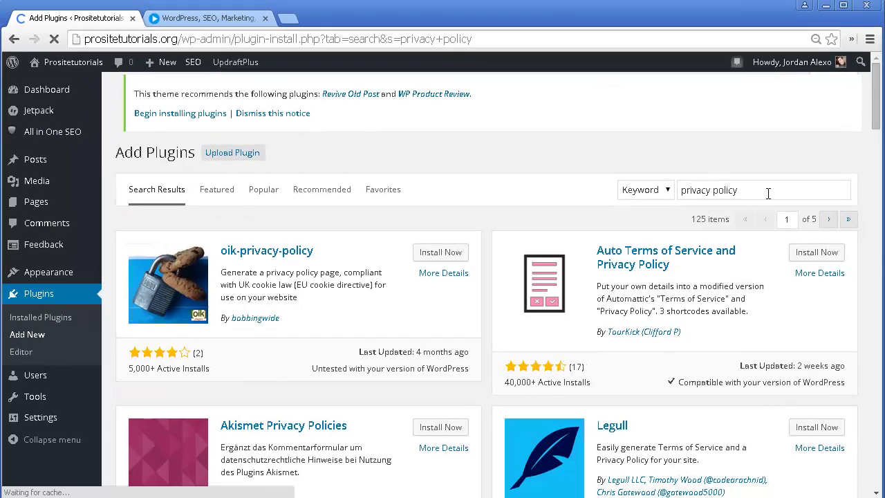
{"action": "scroll", "coordinate": [473, 86], "scroll_direction": "down", "scroll_amount": 1}
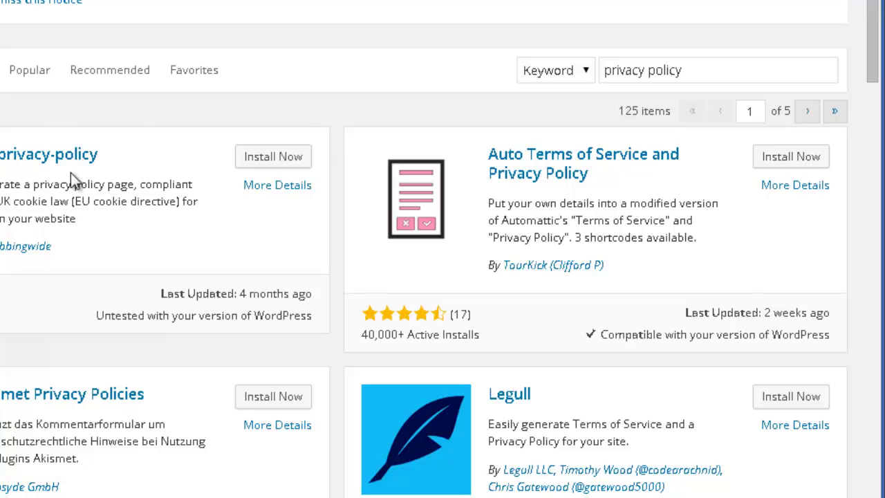
{"action": "scroll", "coordinate": [70, 173], "scroll_direction": "down", "scroll_amount": 9}
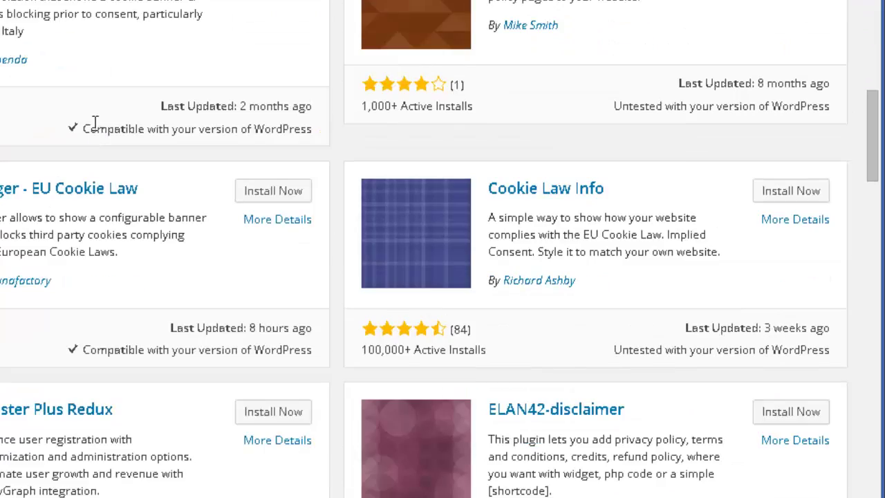
{"action": "scroll", "coordinate": [95, 123], "scroll_direction": "up", "scroll_amount": 10}
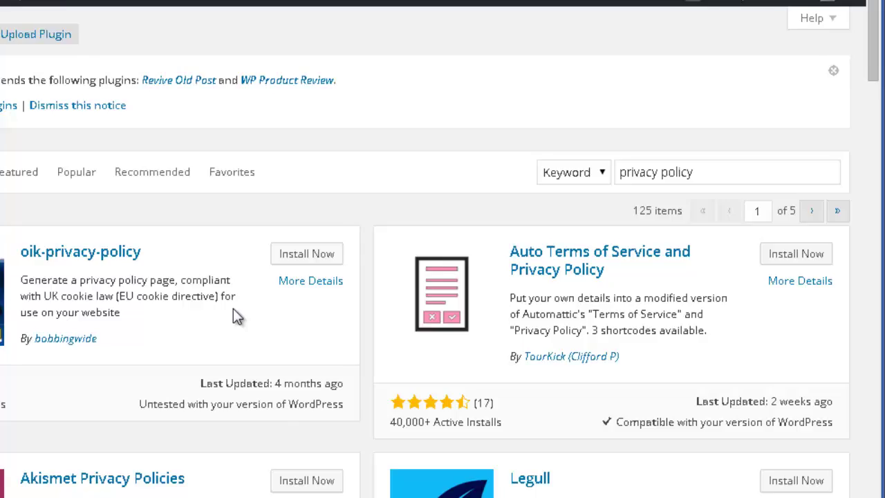
{"action": "scroll", "coordinate": [233, 316], "scroll_direction": "down", "scroll_amount": 3}
{"action": "scroll", "coordinate": [243, 311], "scroll_direction": "up", "scroll_amount": 2}
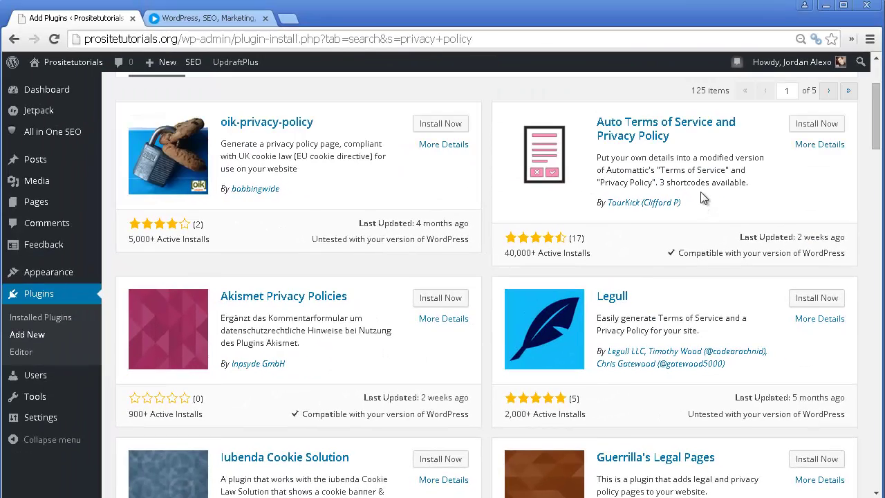
{"action": "scroll", "coordinate": [725, 143], "scroll_direction": "up", "scroll_amount": 1}
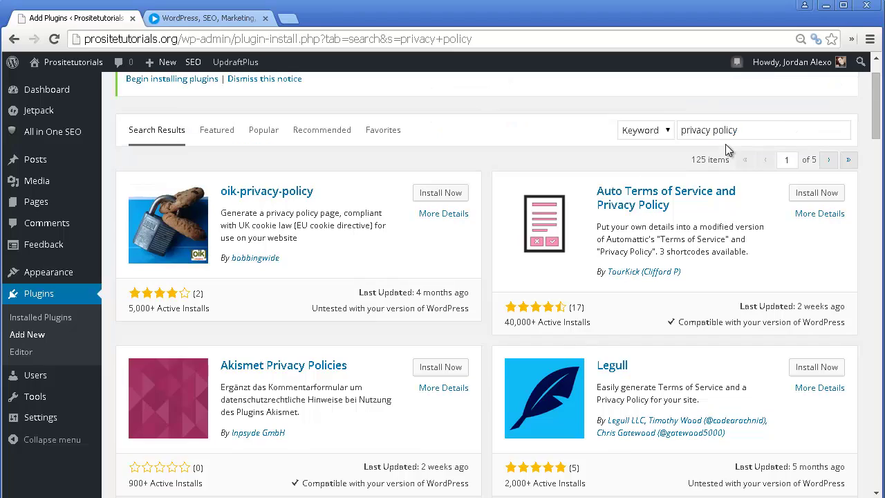
- Install and activate Auto Terms of Service and Privacy Policy 1.6 from the search results
{"action": "left_click", "coordinate": [815, 200]}
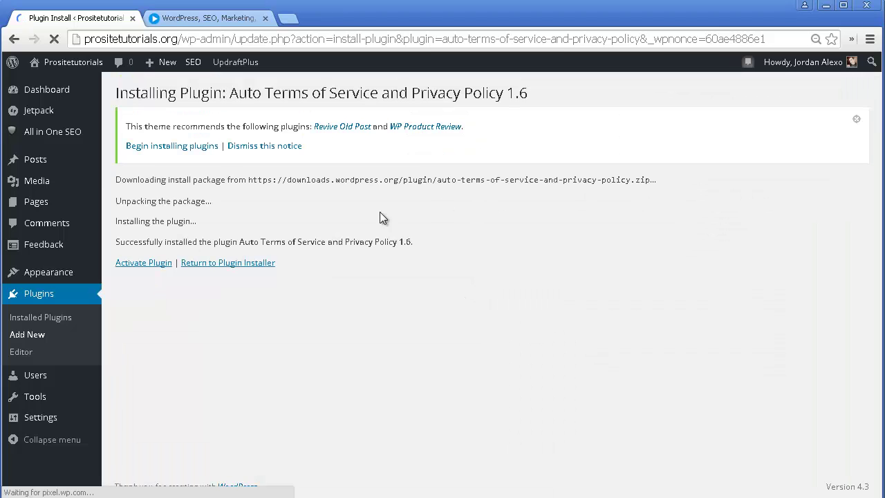
{"action": "left_click", "coordinate": [139, 263]}
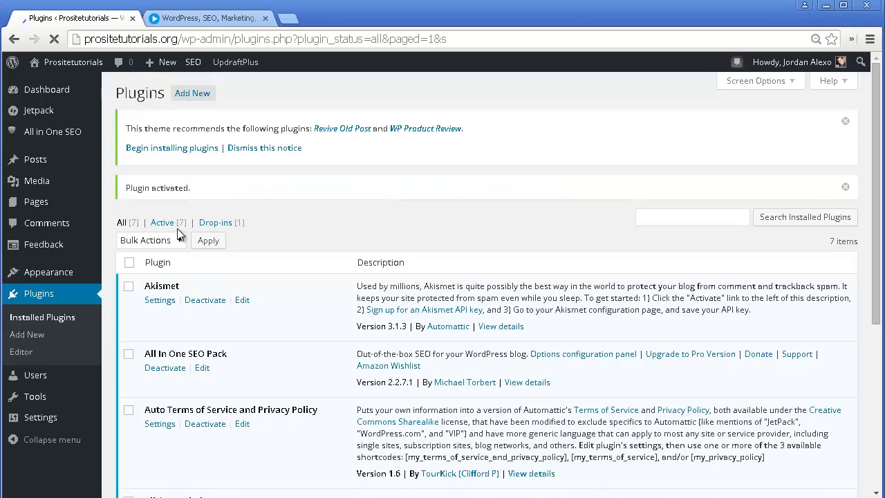
{"action": "scroll", "coordinate": [242, 218], "scroll_direction": "down", "scroll_amount": 4}
{"action": "scroll", "coordinate": [249, 221], "scroll_direction": "up", "scroll_amount": 1}
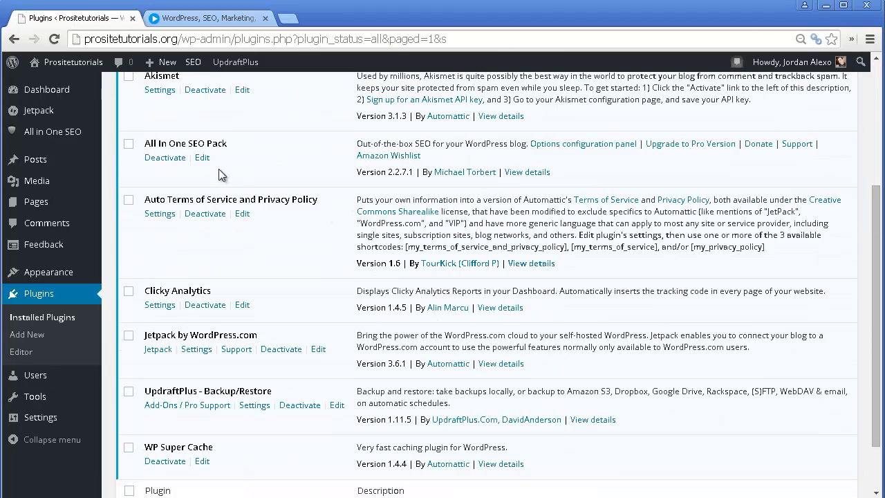
{"action": "scroll", "coordinate": [200, 215], "scroll_direction": "up", "scroll_amount": 1}
{"action": "scroll", "coordinate": [199, 215], "scroll_direction": "down", "scroll_amount": 1}
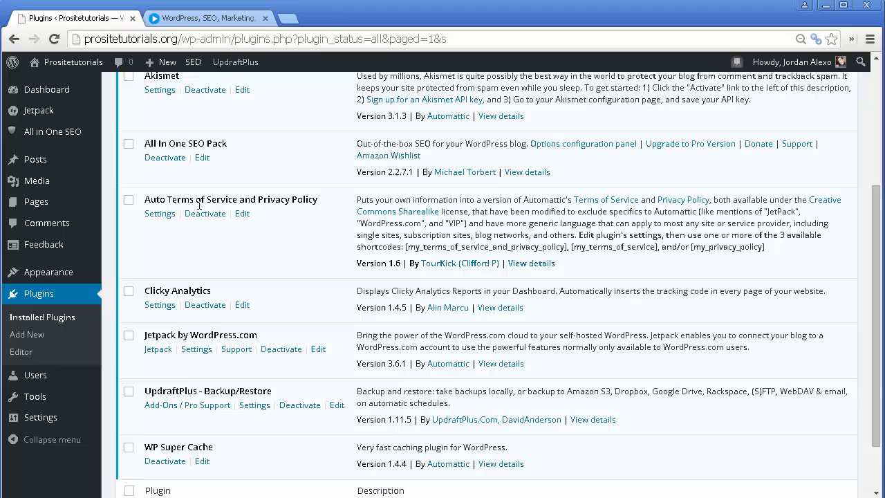
{"action": "scroll", "coordinate": [196, 287], "scroll_direction": "up", "scroll_amount": 1}
{"action": "mouse_move", "coordinate": [35, 420]}
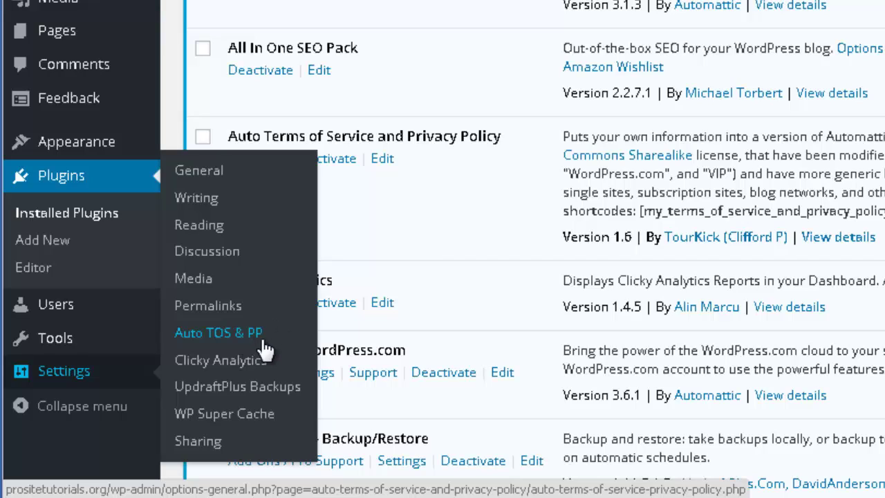
- Open the Settings > Auto TOS & PP page and scroll to its shortcode list
{"action": "left_click", "coordinate": [260, 336]}
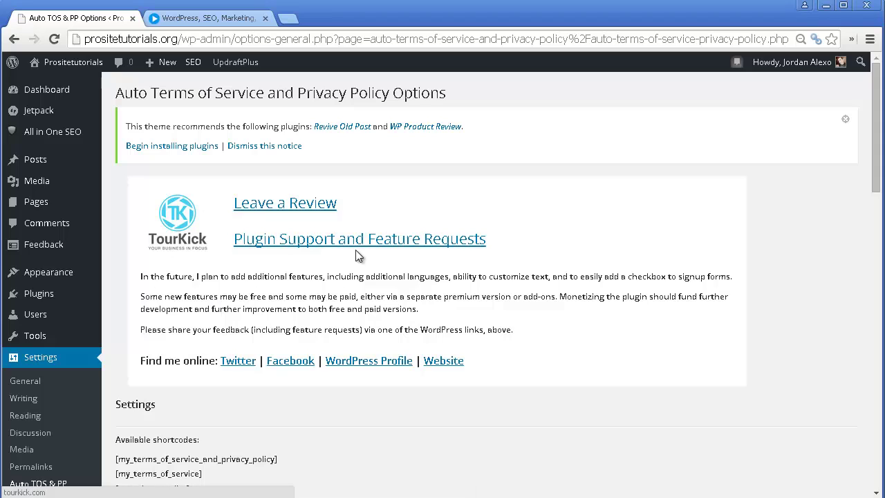
{"action": "scroll", "coordinate": [370, 187], "scroll_direction": "down", "scroll_amount": 2}
{"action": "scroll", "coordinate": [369, 185], "scroll_direction": "down", "scroll_amount": 2}
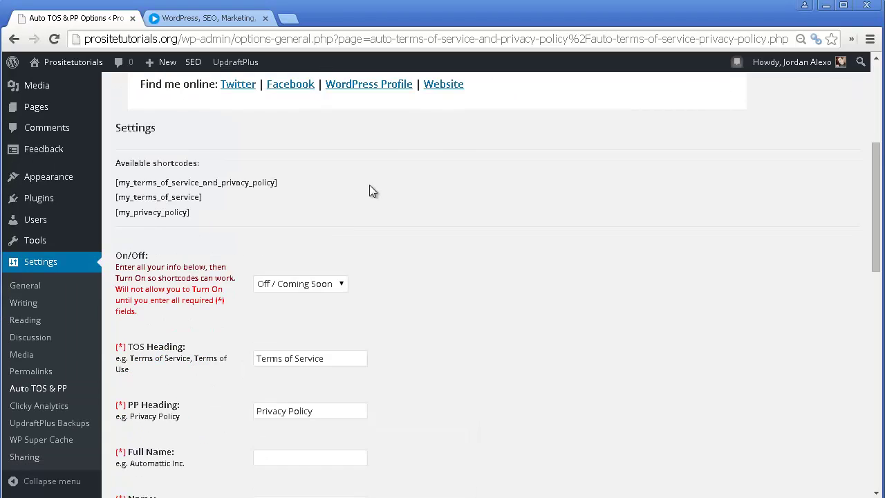
{"action": "scroll", "coordinate": [370, 186], "scroll_direction": "up", "scroll_amount": 2}
{"action": "scroll", "coordinate": [367, 191], "scroll_direction": "down", "scroll_amount": 1}
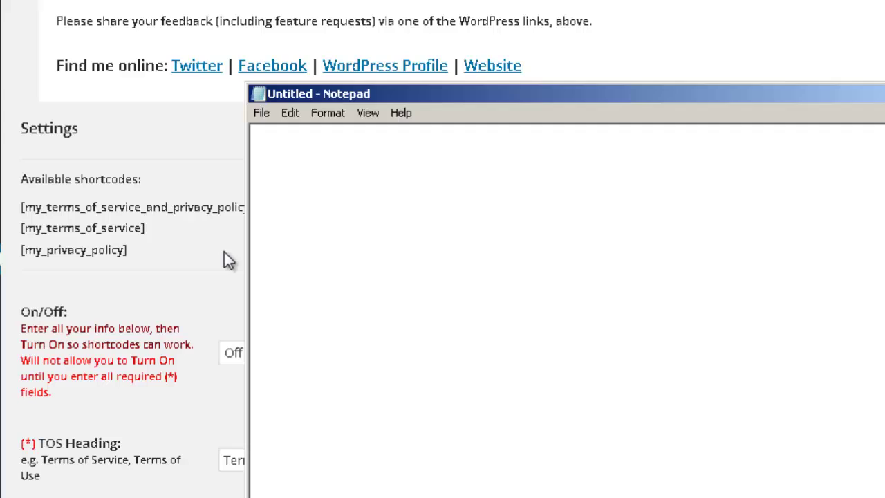
- Copy the three available shortcodes and paste them into an untitled Notepad document
{"action": "left_click", "coordinate": [227, 259]}
{"action": "key", "text": "ctrl+c"}
{"action": "left_click_drag", "start_coordinate": [182, 263], "coordinate": [21, 199]}
{"action": "key", "text": "ctrl+c"}
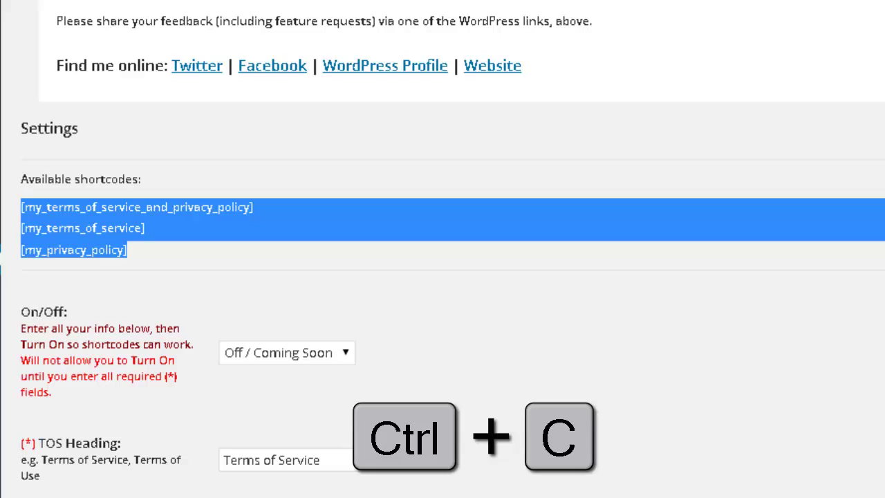
{"action": "key", "text": "alt+Tab"}
{"action": "key", "text": "ctrl+v"}
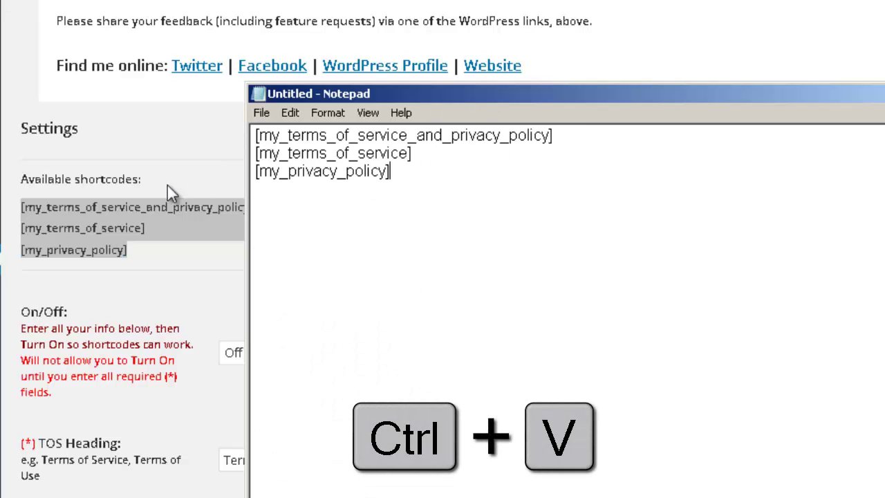
- Switch the plugin's shortcodes setting to On / Displaying
{"action": "left_click", "coordinate": [181, 307]}
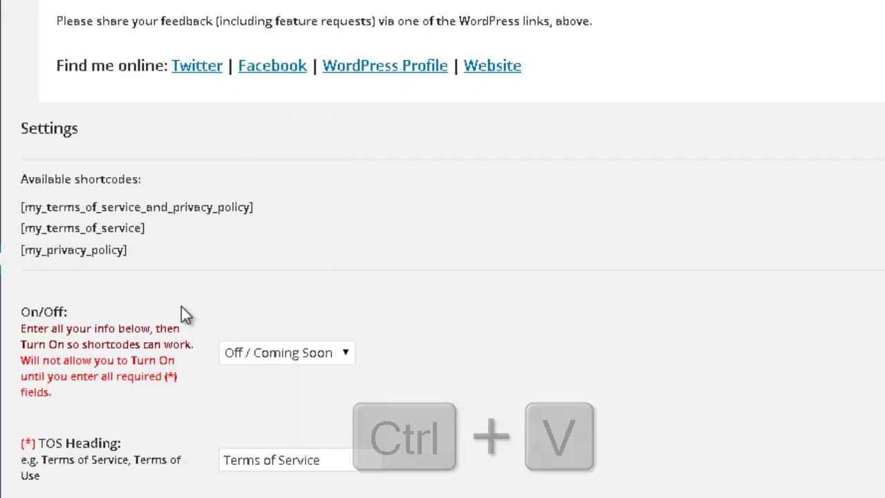
{"action": "scroll", "coordinate": [193, 294], "scroll_direction": "down", "scroll_amount": 3}
{"action": "scroll", "coordinate": [111, 163], "scroll_direction": "down", "scroll_amount": 3}
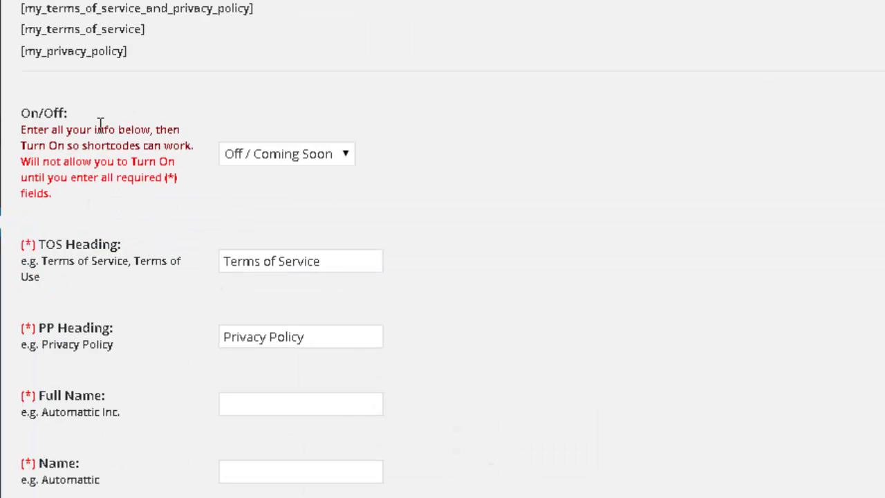
{"action": "left_click", "coordinate": [255, 153]}
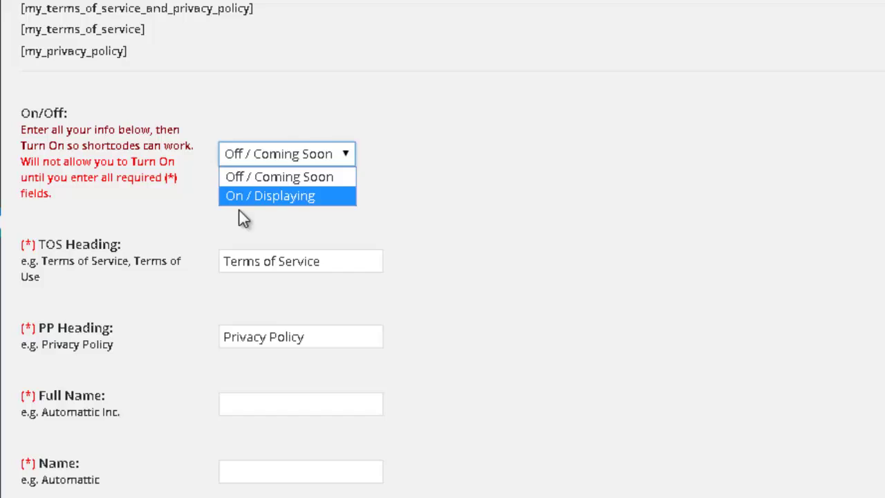
{"action": "left_click", "coordinate": [271, 197]}
{"action": "scroll", "coordinate": [270, 199], "scroll_direction": "down", "scroll_amount": 9}
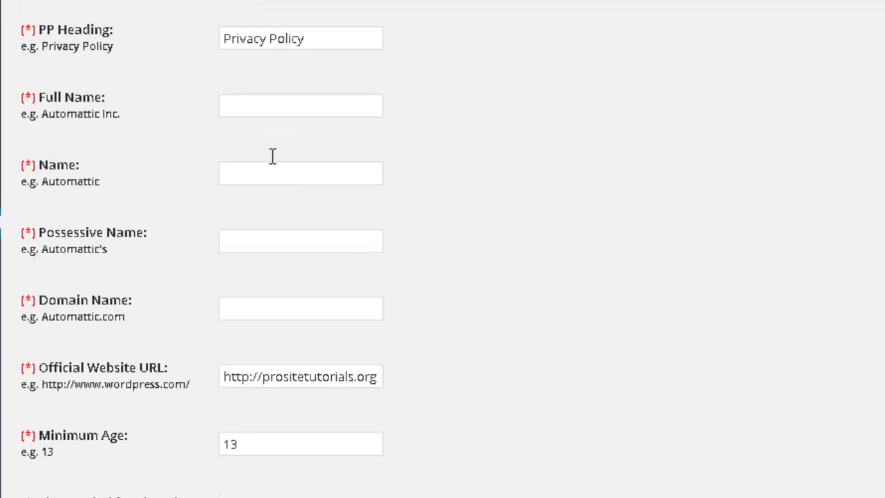
- Enter the owner's full name, then copy its first name into Name and surname into Possessive Name
{"action": "left_click", "coordinate": [284, 102]}
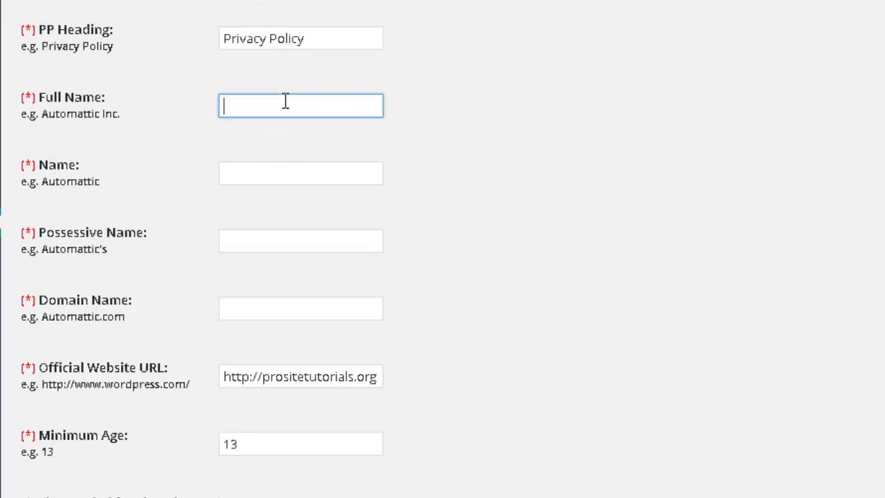
{"action": "double_click", "coordinate": [243, 103]}
{"action": "key", "text": "ctrl+c"}
{"action": "left_click", "coordinate": [280, 173]}
{"action": "key", "text": "ctrl+v"}
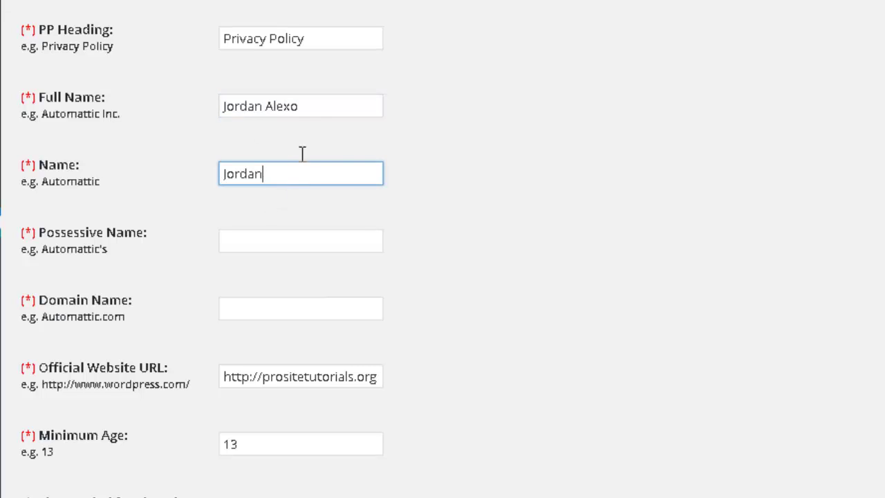
{"action": "double_click", "coordinate": [279, 105]}
{"action": "left_click", "coordinate": [306, 242]}
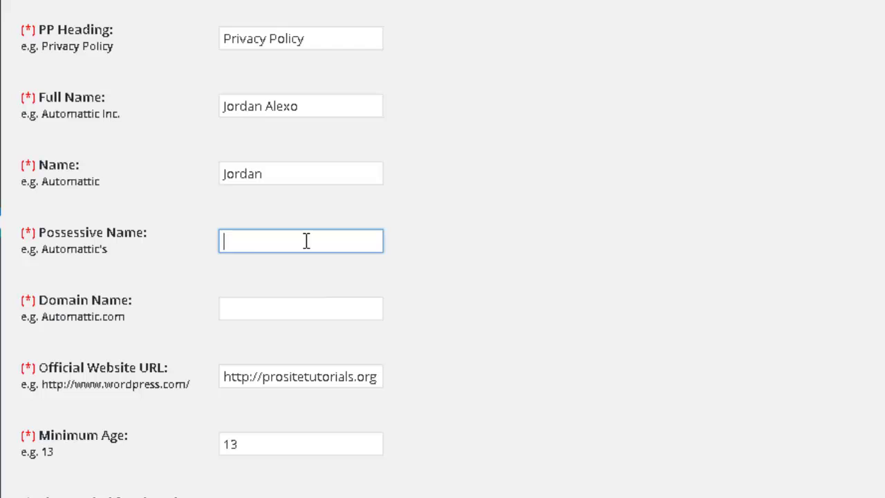
{"action": "key", "text": "ctrl+v"}
- Set the Domain Name to 'Prositetutorials' without a trailing period
{"action": "scroll", "coordinate": [322, 269], "scroll_direction": "down", "scroll_amount": 2}
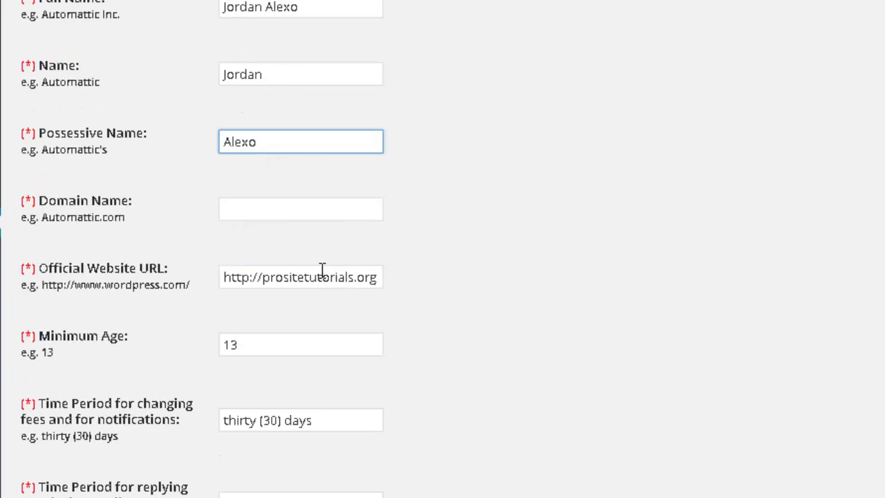
{"action": "left_click", "coordinate": [241, 206]}
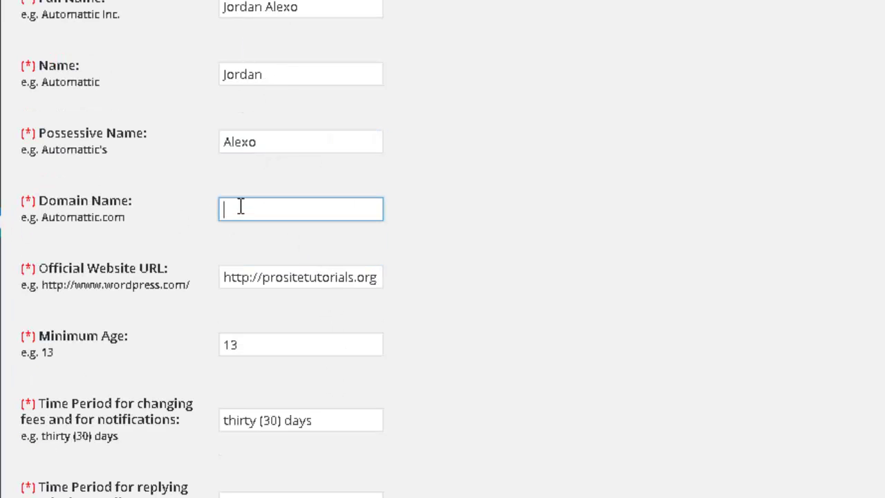
{"action": "type", "text": "Prositetutorials."}
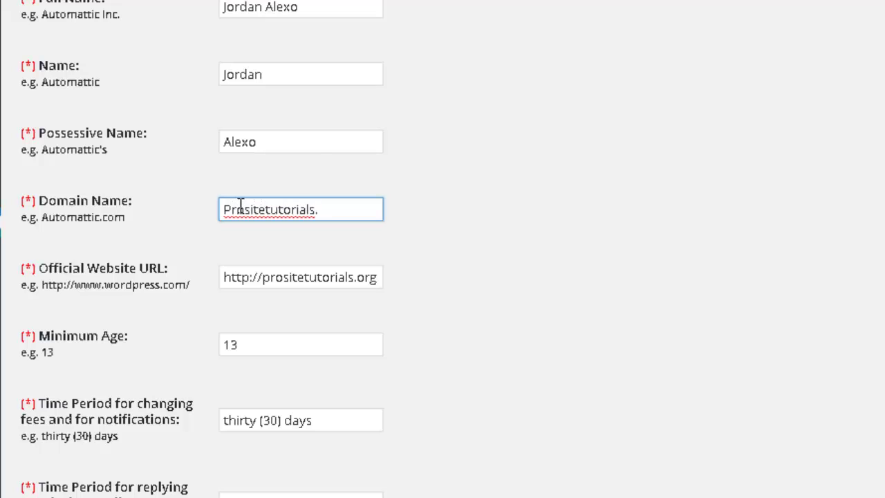
{"action": "key", "text": "BackSpace"}
- Fill Court Location with its example hint text
{"action": "scroll", "coordinate": [418, 188], "scroll_direction": "down", "scroll_amount": 3}
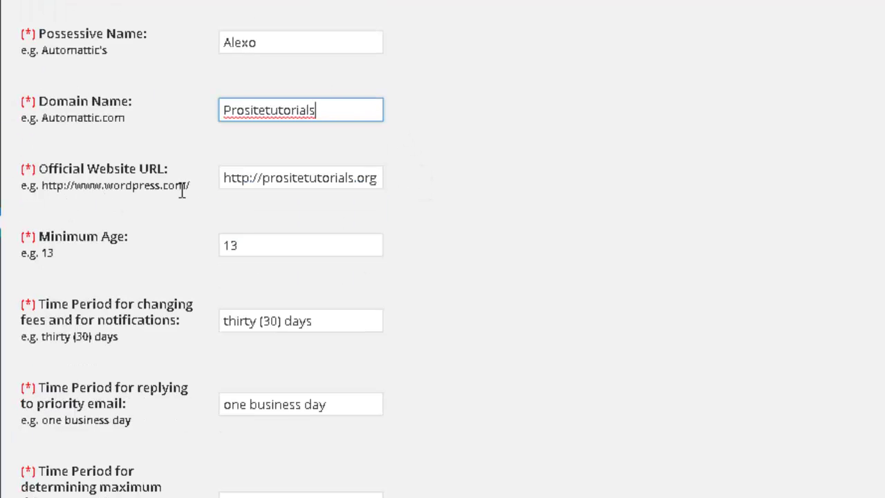
{"action": "scroll", "coordinate": [310, 99], "scroll_direction": "down", "scroll_amount": 5}
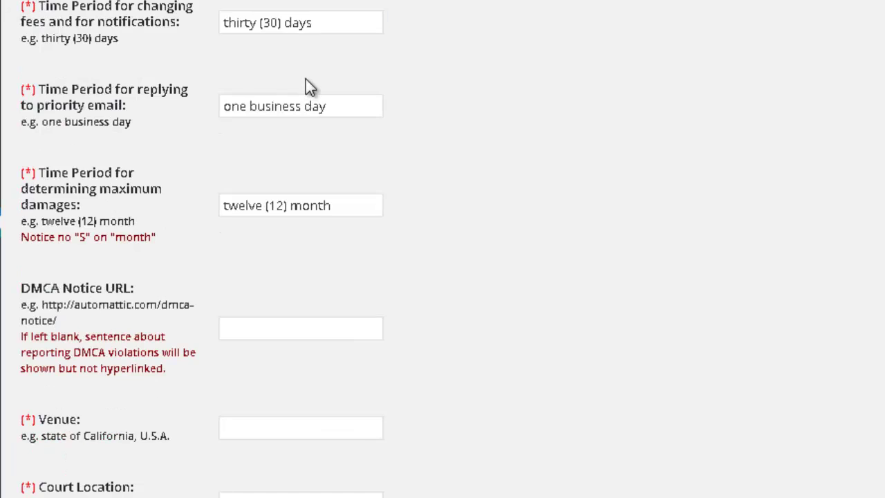
{"action": "scroll", "coordinate": [309, 87], "scroll_direction": "down", "scroll_amount": 5}
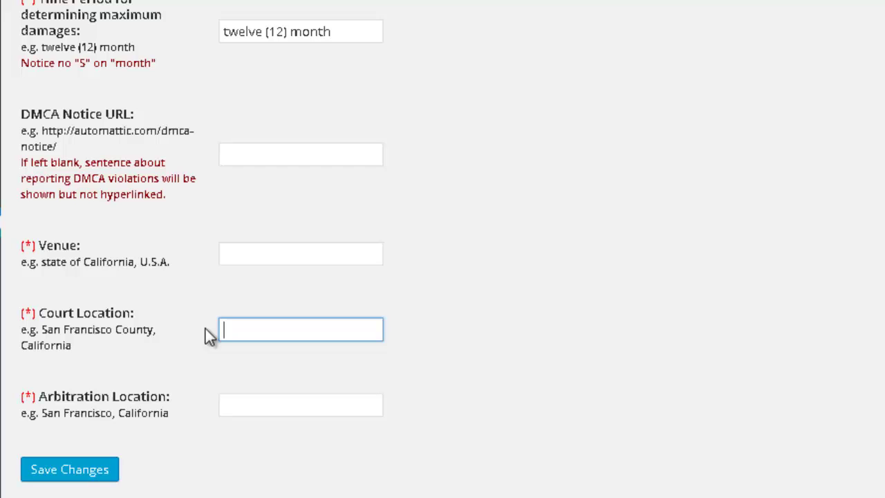
{"action": "left_click_drag", "start_coordinate": [85, 349], "coordinate": [21, 330]}
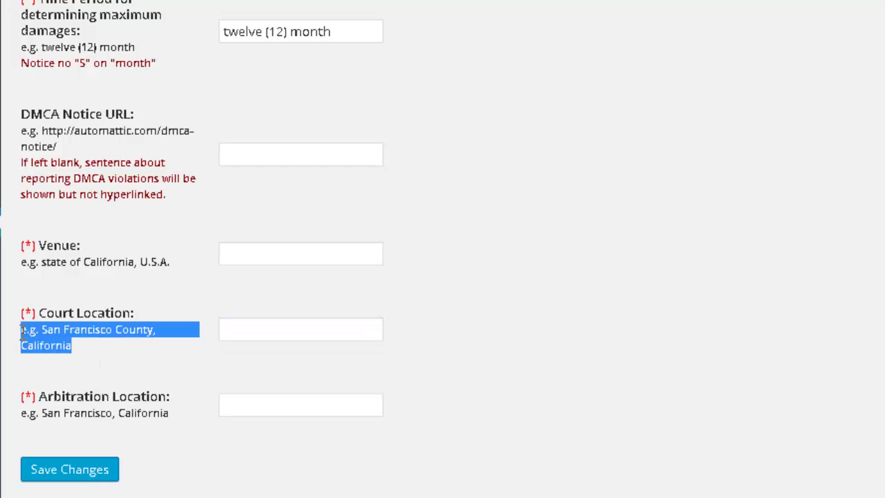
{"action": "left_click", "coordinate": [269, 327]}
{"action": "key", "text": "ctrl+v"}
- Fill Venue and Arbitration Location with their example hint texts
{"action": "left_click_drag", "start_coordinate": [169, 262], "coordinate": [20, 263]}
{"action": "key", "text": "ctrl+c"}
{"action": "left_click", "coordinate": [263, 254]}
{"action": "key", "text": "ctrl+v"}
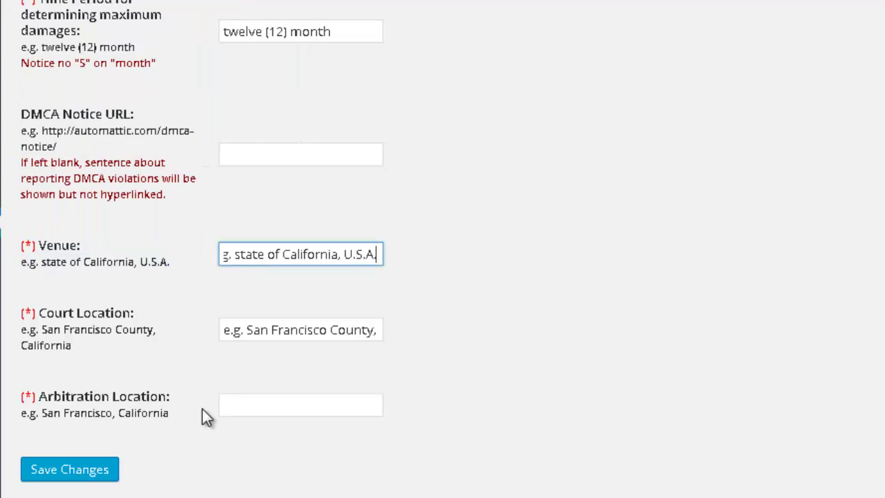
{"action": "left_click_drag", "start_coordinate": [169, 413], "coordinate": [21, 413]}
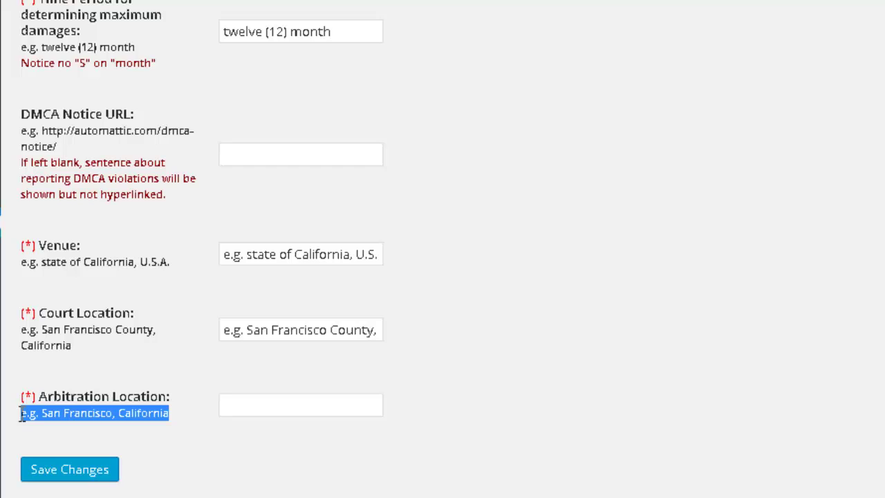
{"action": "key", "text": "ctrl+c"}
{"action": "left_click", "coordinate": [231, 400]}
{"action": "key", "text": "ctrl+v"}
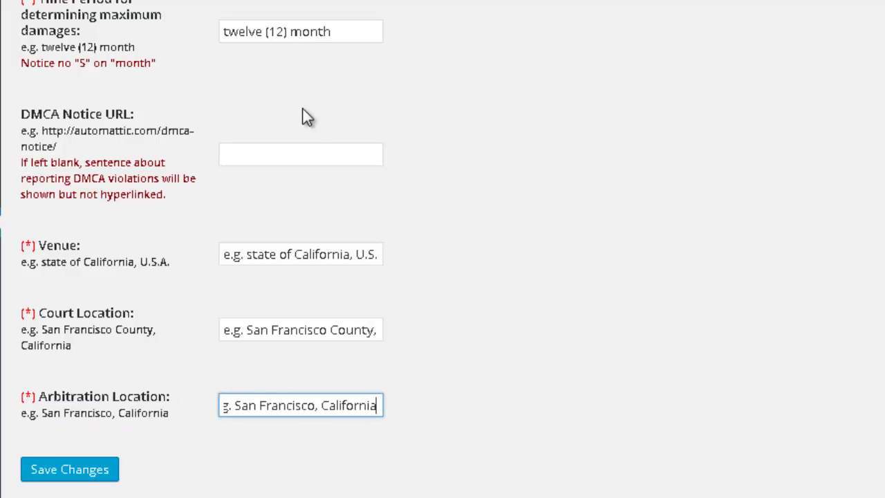
- Save the plugin settings and draft a 'Privacy Policy' page containing [my_privacy_policy] in the Text editor
{"action": "left_click", "coordinate": [87, 478]}
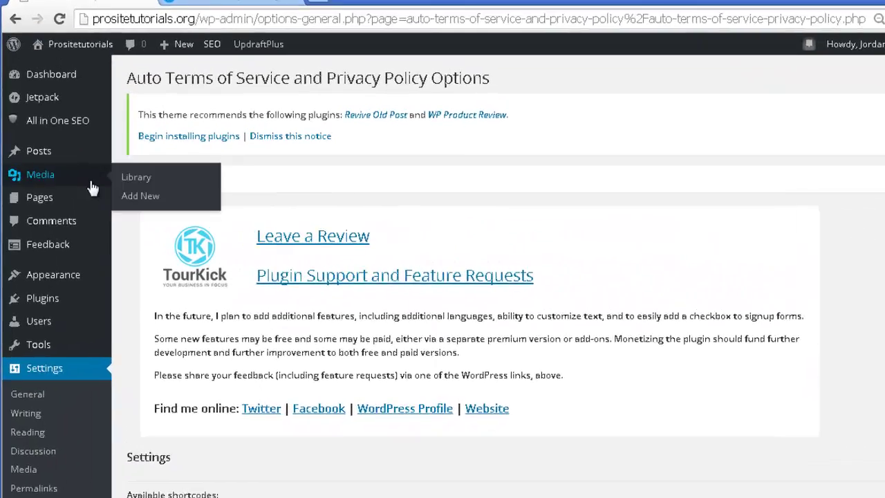
{"action": "mouse_move", "coordinate": [77, 201]}
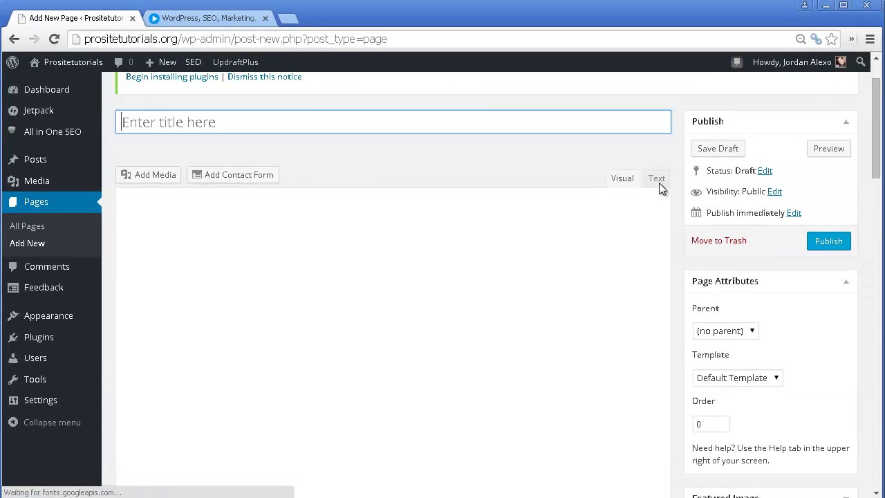
{"action": "left_click", "coordinate": [658, 181]}
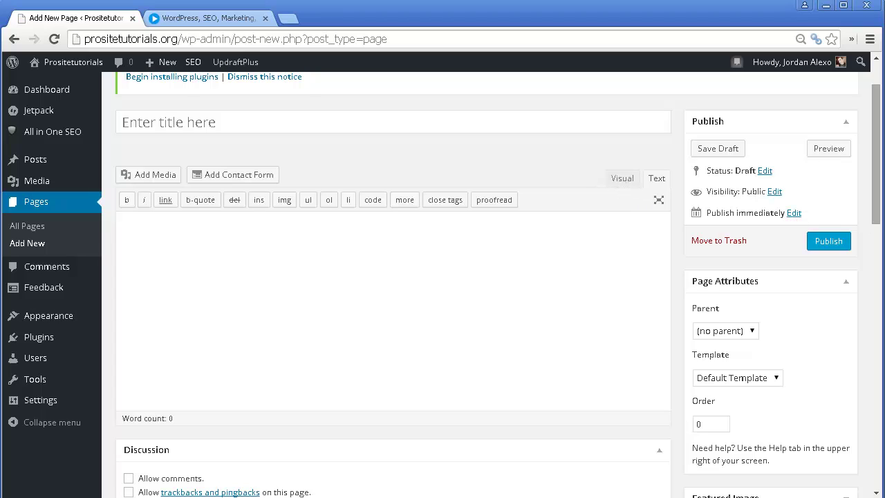
{"action": "key", "text": "alt+Tab"}
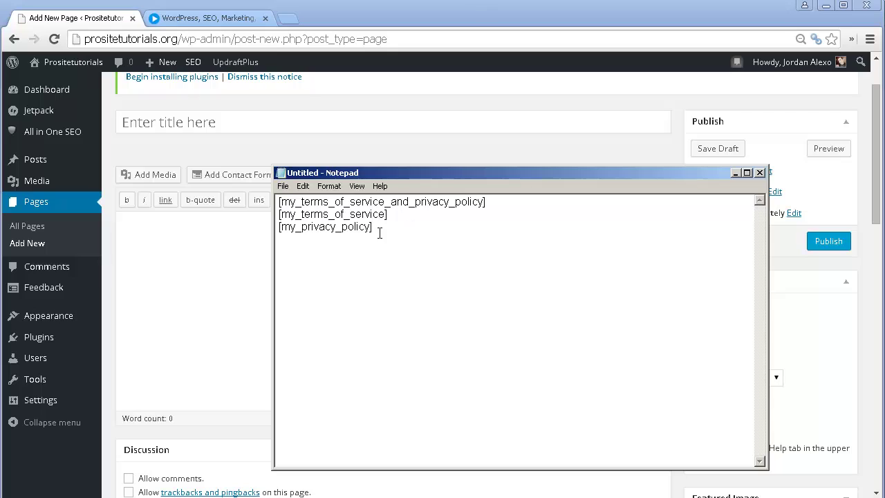
{"action": "left_click_drag", "start_coordinate": [378, 233], "coordinate": [269, 246]}
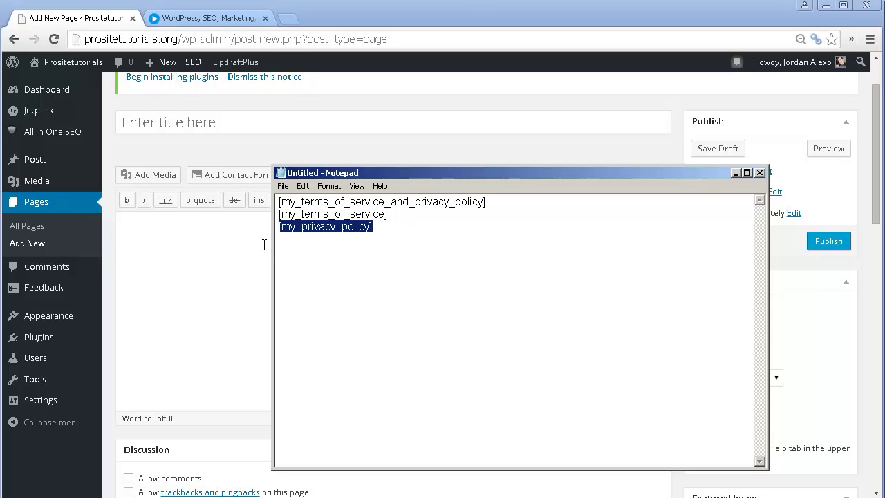
{"action": "left_click", "coordinate": [263, 244]}
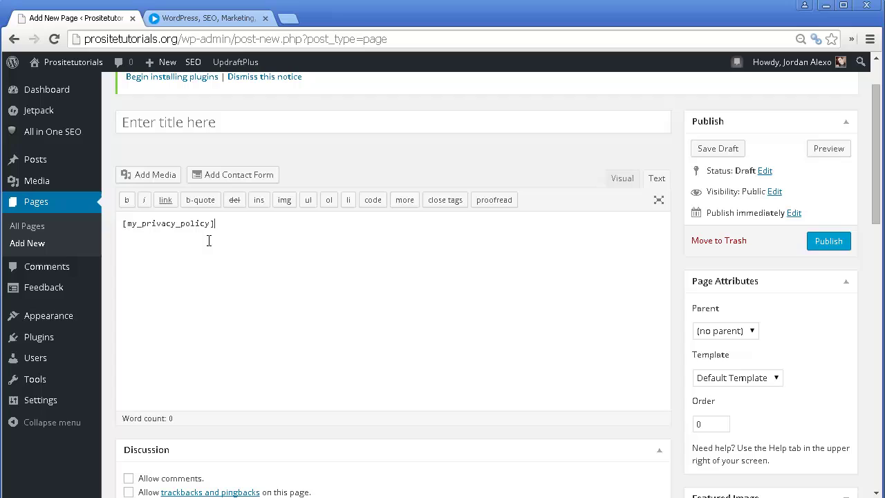
{"action": "left_click", "coordinate": [209, 128]}
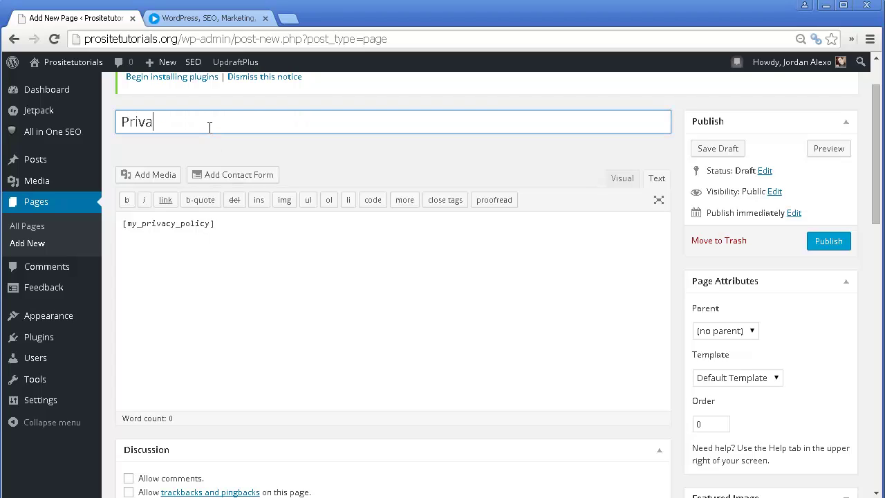
{"action": "type", "text": "Privacy Policy"}
- Toggle the Discussion box off and back on through Screen Options
{"action": "scroll", "coordinate": [272, 256], "scroll_direction": "down", "scroll_amount": 3}
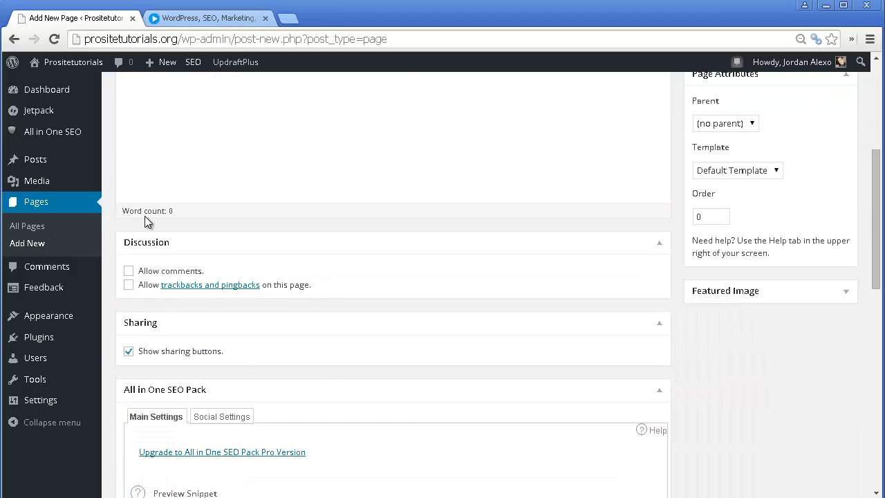
{"action": "scroll", "coordinate": [144, 300], "scroll_direction": "up", "scroll_amount": 2}
{"action": "scroll", "coordinate": [148, 376], "scroll_direction": "down", "scroll_amount": 1}
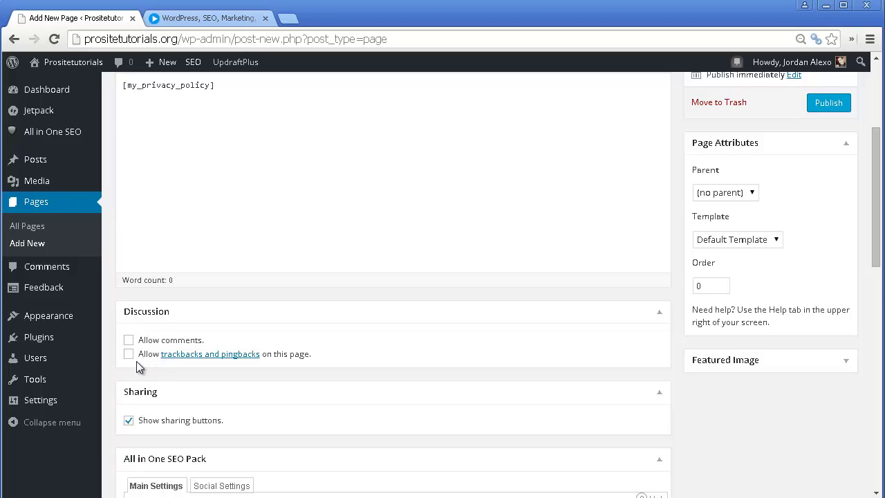
{"action": "scroll", "coordinate": [165, 363], "scroll_direction": "down", "scroll_amount": 1}
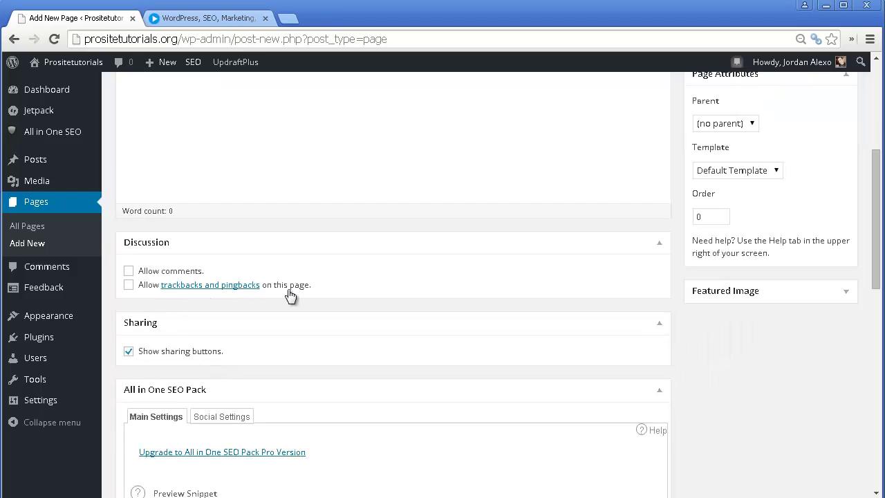
{"action": "scroll", "coordinate": [288, 295], "scroll_direction": "up", "scroll_amount": 1}
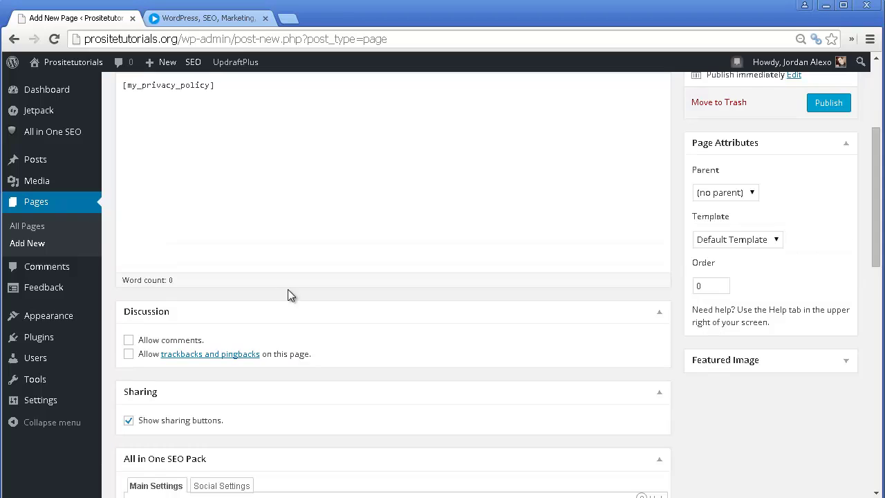
{"action": "scroll", "coordinate": [288, 288], "scroll_direction": "up", "scroll_amount": 3}
{"action": "scroll", "coordinate": [299, 371], "scroll_direction": "down", "scroll_amount": 3}
{"action": "scroll", "coordinate": [267, 358], "scroll_direction": "up", "scroll_amount": 3}
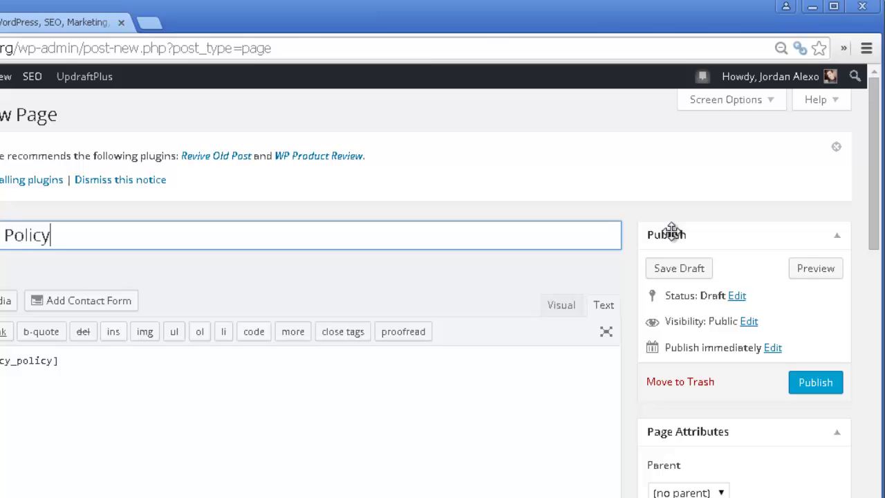
{"action": "left_click", "coordinate": [738, 92]}
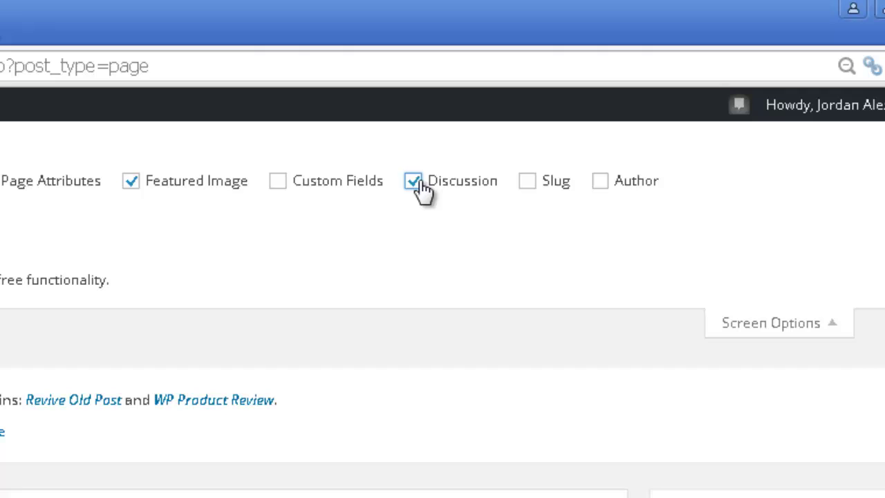
{"action": "left_click", "coordinate": [465, 134]}
{"action": "left_click", "coordinate": [418, 186]}
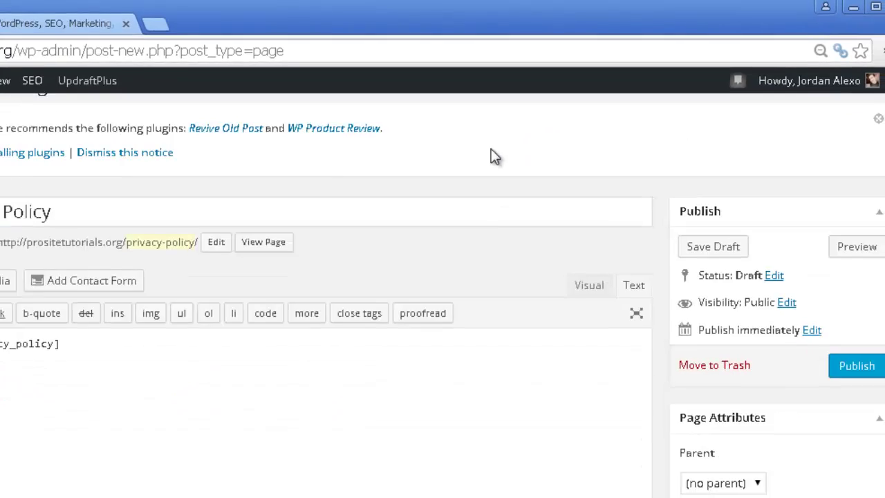
- Uncheck Show sharing buttons in the page's Sharing box
{"action": "scroll", "coordinate": [547, 118], "scroll_direction": "down", "scroll_amount": 5}
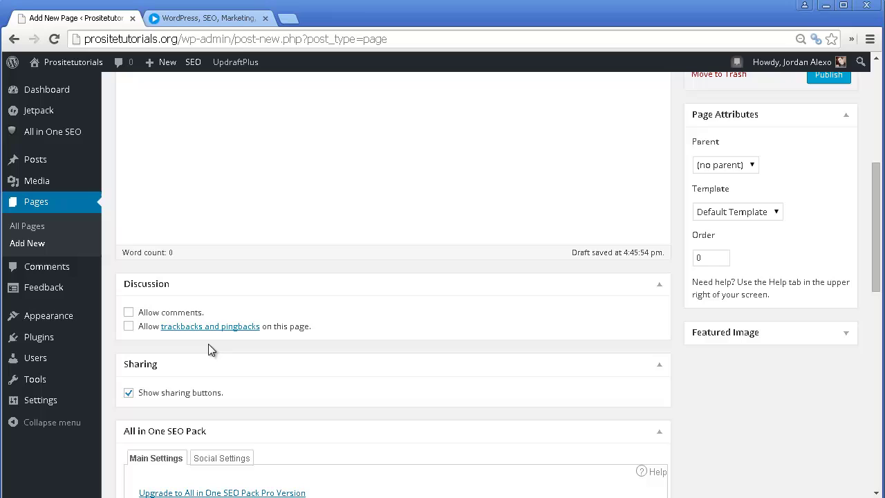
{"action": "left_click", "coordinate": [130, 392]}
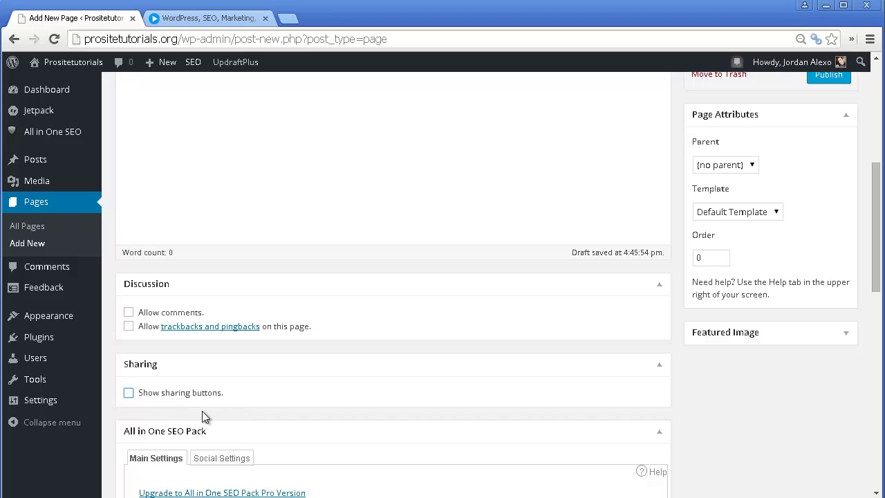
{"action": "scroll", "coordinate": [278, 299], "scroll_direction": "up", "scroll_amount": 2}
{"action": "scroll", "coordinate": [324, 262], "scroll_direction": "up", "scroll_amount": 1}
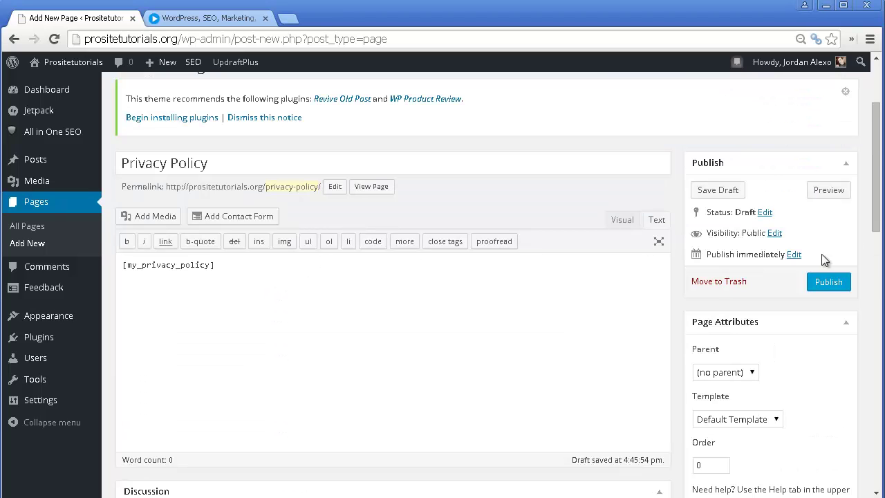
- Publish the Privacy Policy page and scroll through its preview of the generated policy text
{"action": "left_click", "coordinate": [829, 284]}
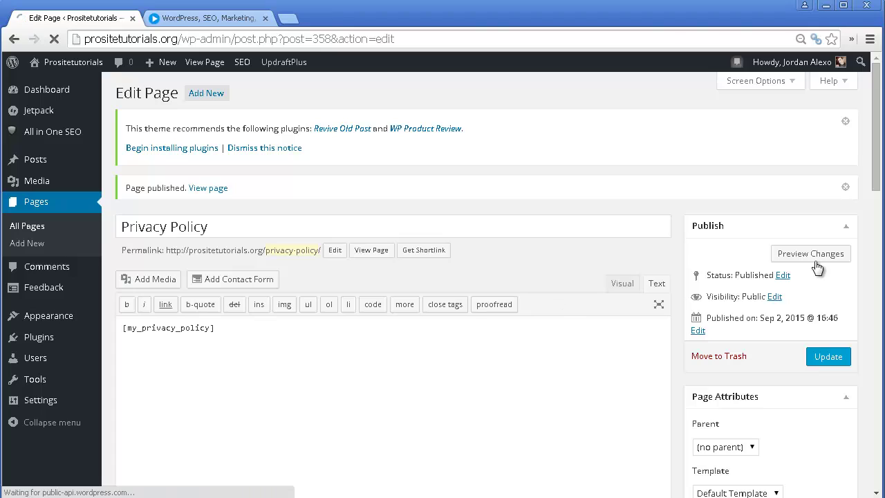
{"action": "left_click", "coordinate": [810, 253]}
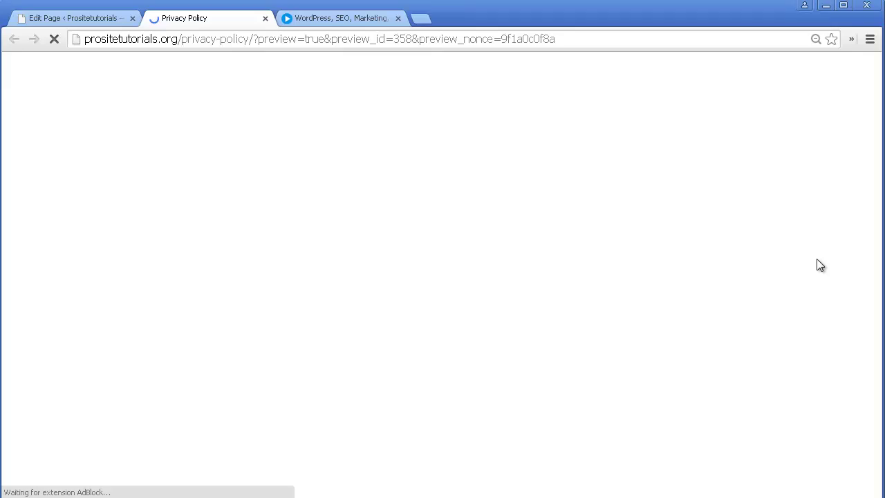
{"action": "scroll", "coordinate": [482, 236], "scroll_direction": "down", "scroll_amount": 15}
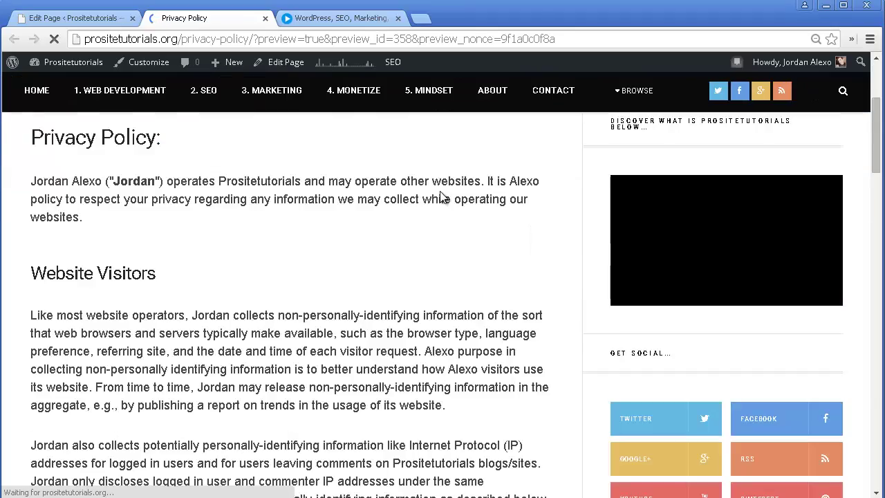
{"action": "scroll", "coordinate": [395, 166], "scroll_direction": "down", "scroll_amount": 13}
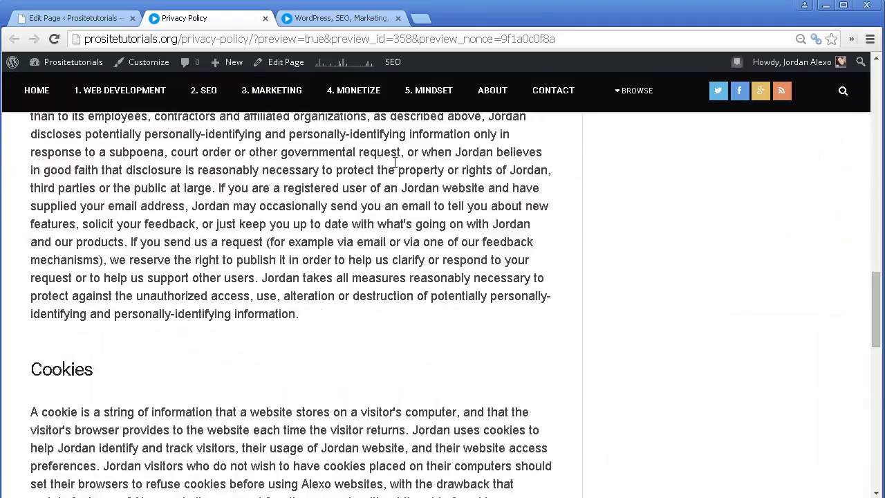
{"action": "scroll", "coordinate": [393, 177], "scroll_direction": "up", "scroll_amount": 20}
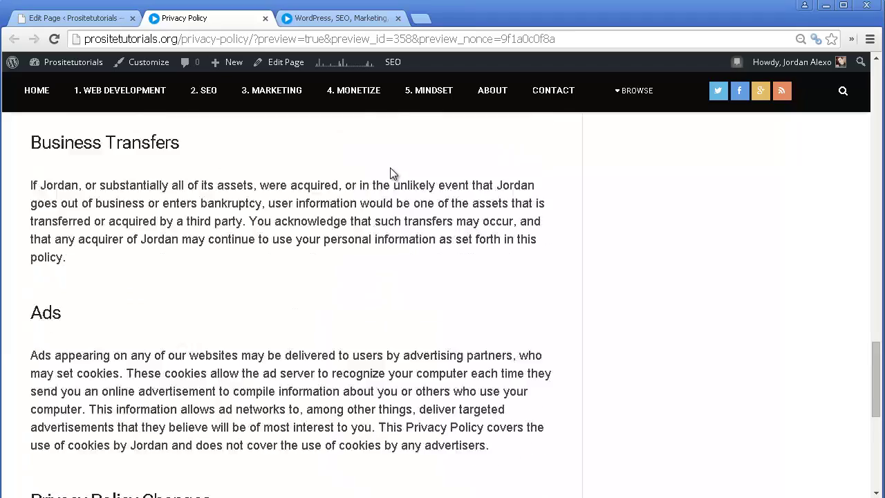
{"action": "scroll", "coordinate": [276, 192], "scroll_direction": "up", "scroll_amount": 1}
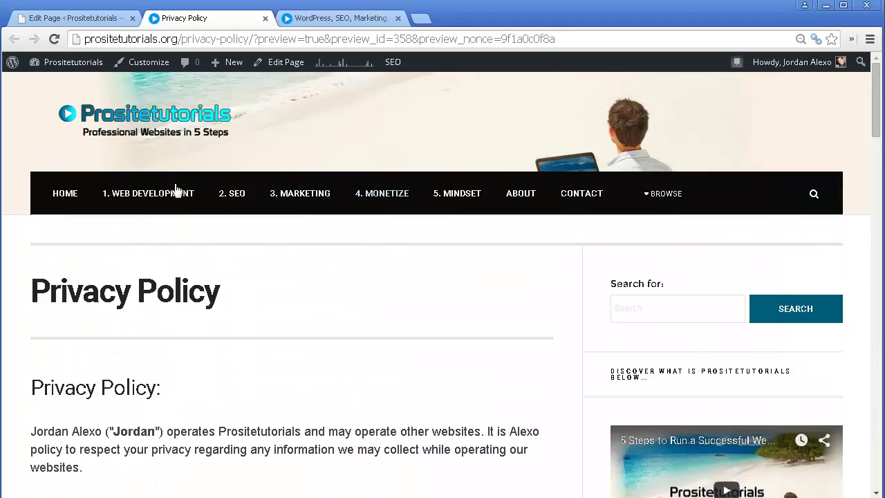
{"action": "scroll", "coordinate": [599, 240], "scroll_direction": "down", "scroll_amount": 3}
{"action": "scroll", "coordinate": [597, 234], "scroll_direction": "up", "scroll_amount": 3}
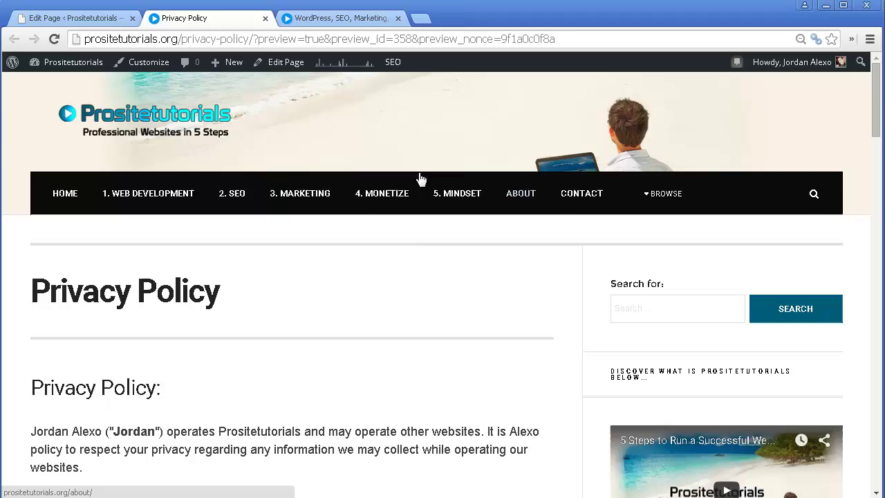
{"action": "scroll", "coordinate": [407, 203], "scroll_direction": "down", "scroll_amount": 10}
{"action": "scroll", "coordinate": [397, 217], "scroll_direction": "down", "scroll_amount": 15}
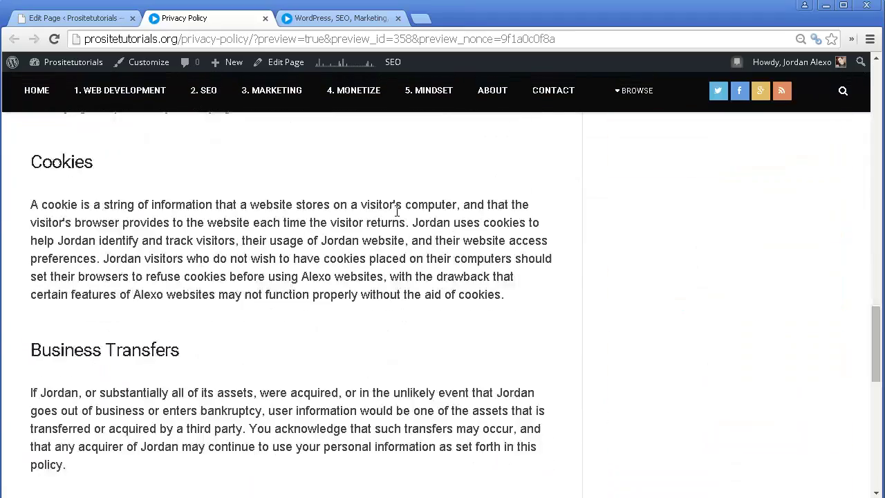
{"action": "scroll", "coordinate": [279, 306], "scroll_direction": "up", "scroll_amount": 1}
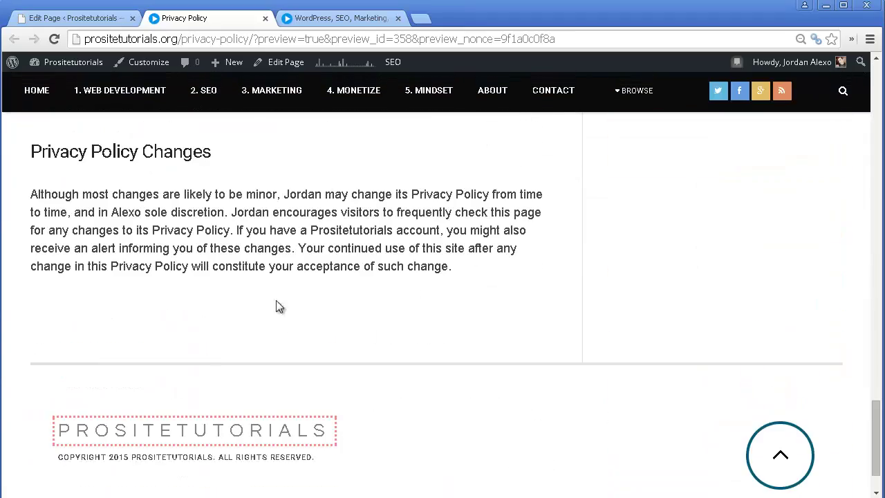
{"action": "scroll", "coordinate": [366, 484], "scroll_direction": "down", "scroll_amount": 1}
{"action": "scroll", "coordinate": [327, 368], "scroll_direction": "up", "scroll_amount": 1}
{"action": "scroll", "coordinate": [349, 422], "scroll_direction": "down", "scroll_amount": 1}
{"action": "scroll", "coordinate": [353, 374], "scroll_direction": "up", "scroll_amount": 1}
{"action": "scroll", "coordinate": [497, 371], "scroll_direction": "up", "scroll_amount": 20}
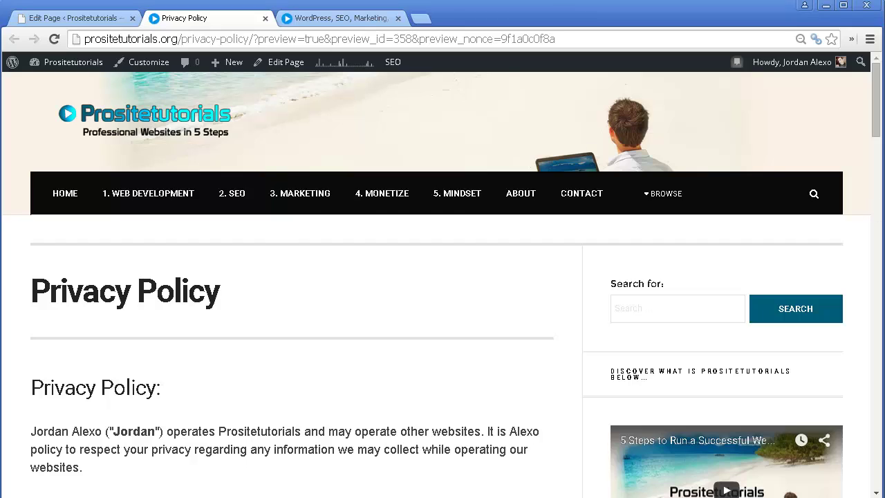
{"action": "key", "text": "alt+Tab"}
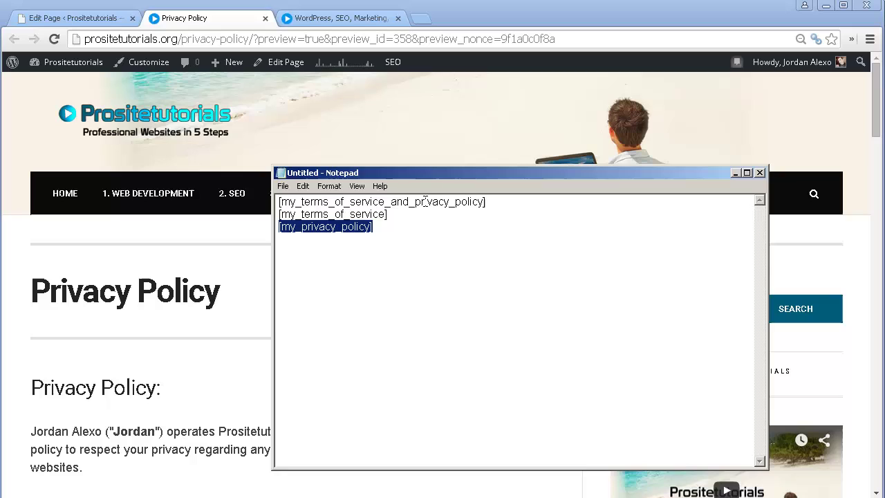
{"action": "key", "text": "alt+Tab"}
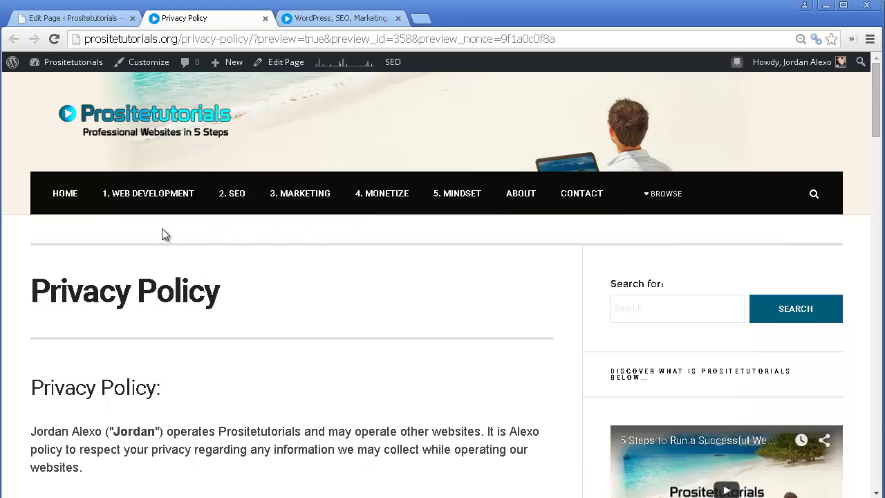
- In Appearance > Menus, add the Privacy Policy page to the Main Menu after About and Contact
{"action": "left_click", "coordinate": [77, 18]}
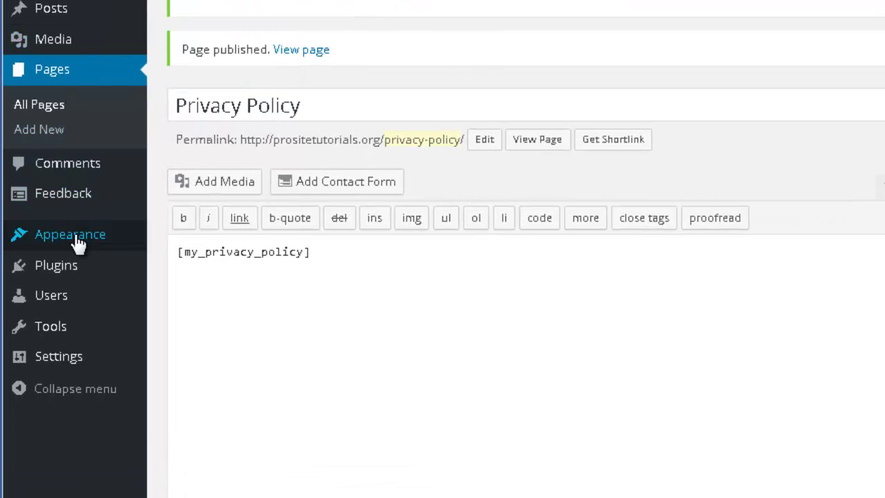
{"action": "mouse_move", "coordinate": [79, 240]}
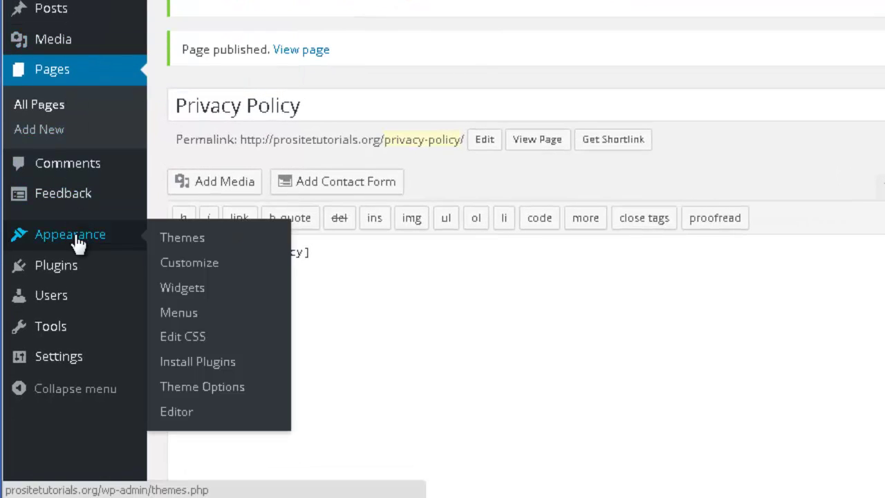
{"action": "left_click", "coordinate": [187, 317]}
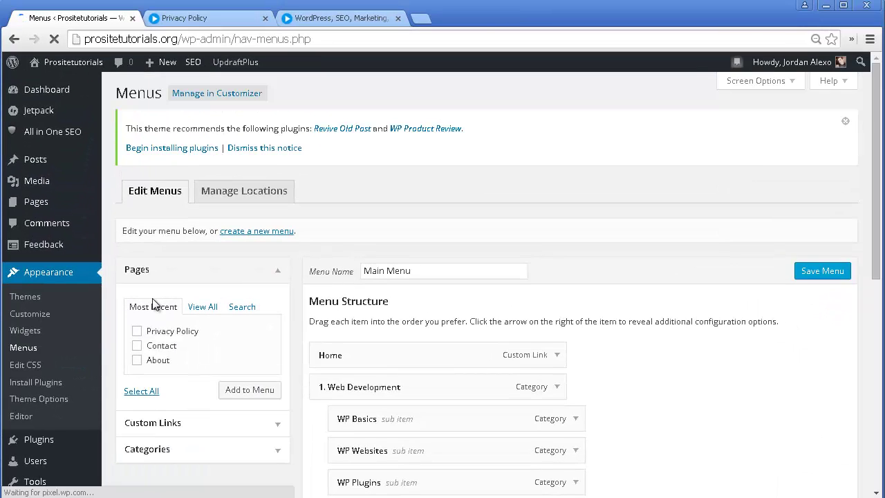
{"action": "scroll", "coordinate": [152, 298], "scroll_direction": "down", "scroll_amount": 2}
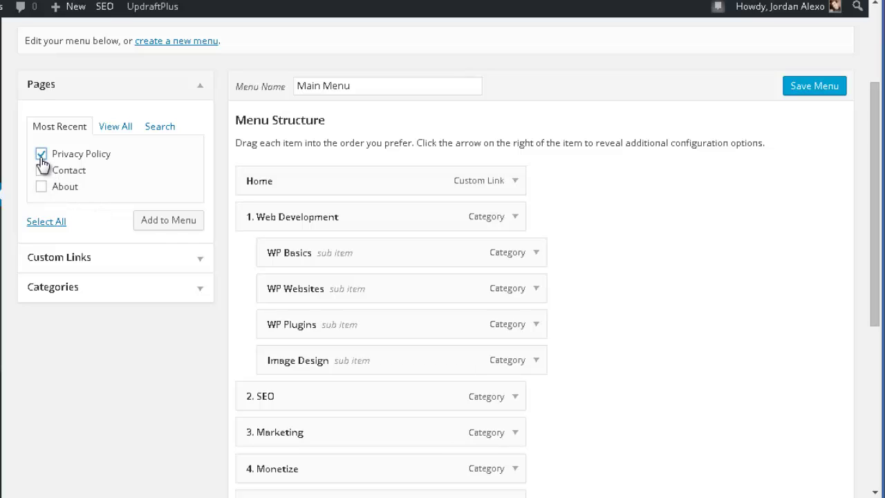
{"action": "left_click", "coordinate": [173, 220]}
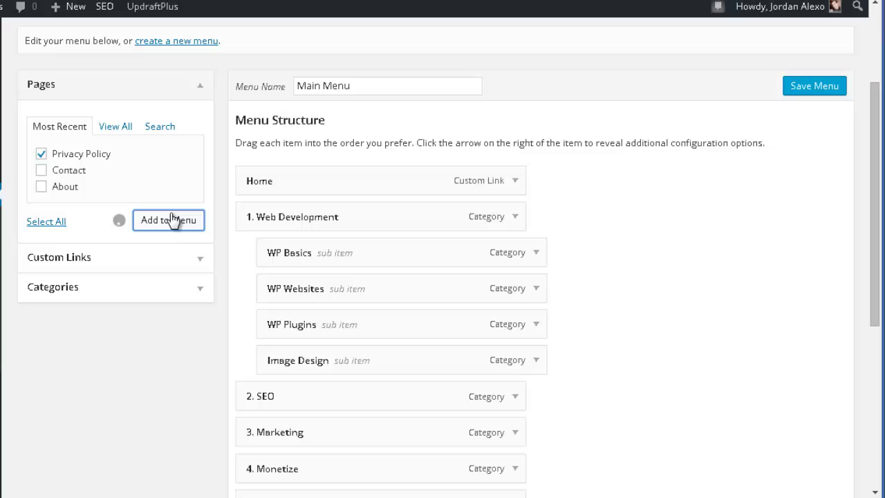
{"action": "scroll", "coordinate": [342, 107], "scroll_direction": "down", "scroll_amount": 5}
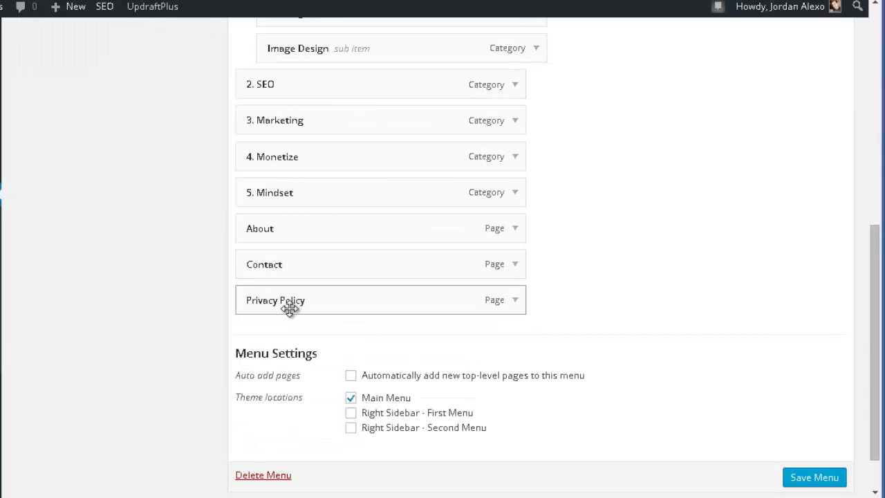
{"action": "scroll", "coordinate": [452, 350], "scroll_direction": "down", "scroll_amount": 1}
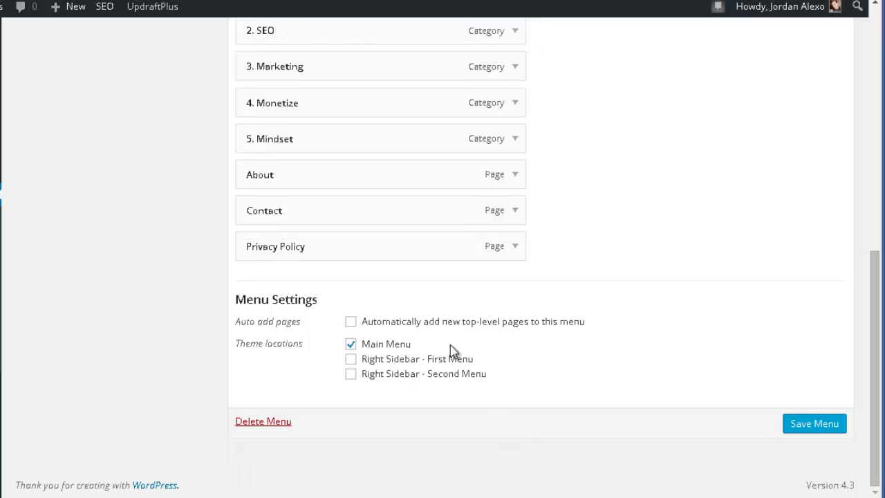
{"action": "scroll", "coordinate": [325, 276], "scroll_direction": "up", "scroll_amount": 1}
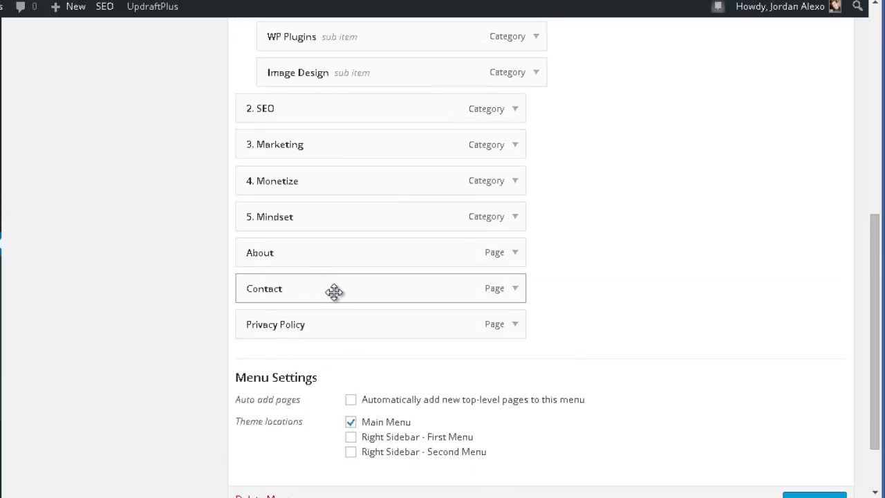
{"action": "scroll", "coordinate": [334, 292], "scroll_direction": "down", "scroll_amount": 1}
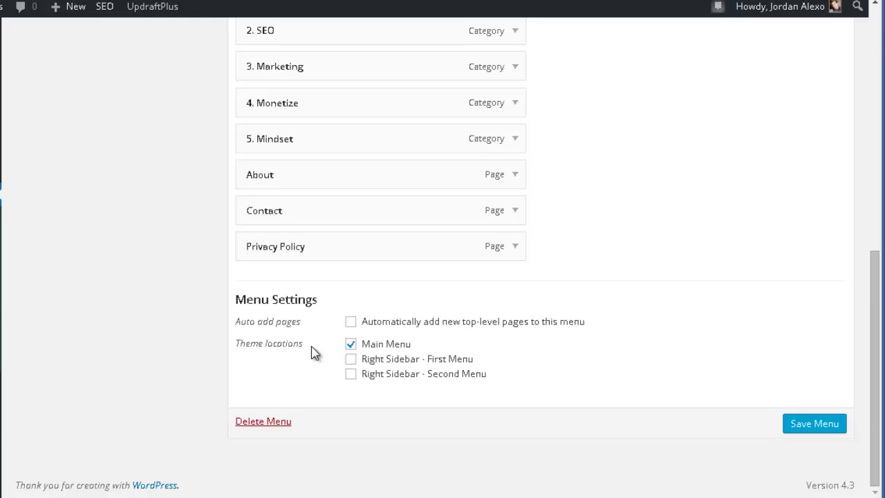
{"action": "scroll", "coordinate": [391, 280], "scroll_direction": "up", "scroll_amount": 1}
{"action": "scroll", "coordinate": [394, 289], "scroll_direction": "down", "scroll_amount": 1}
{"action": "scroll", "coordinate": [374, 304], "scroll_direction": "up", "scroll_amount": 5}
{"action": "scroll", "coordinate": [369, 206], "scroll_direction": "up", "scroll_amount": 1}
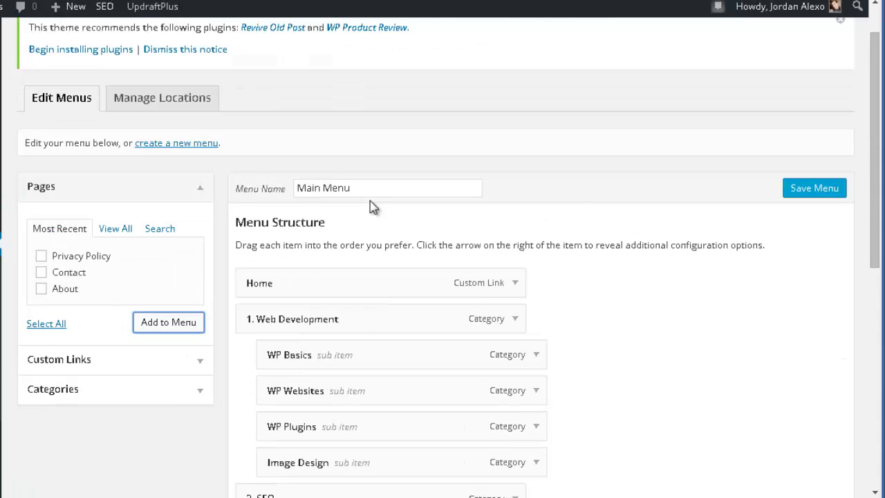
{"action": "scroll", "coordinate": [432, 304], "scroll_direction": "down", "scroll_amount": 6}
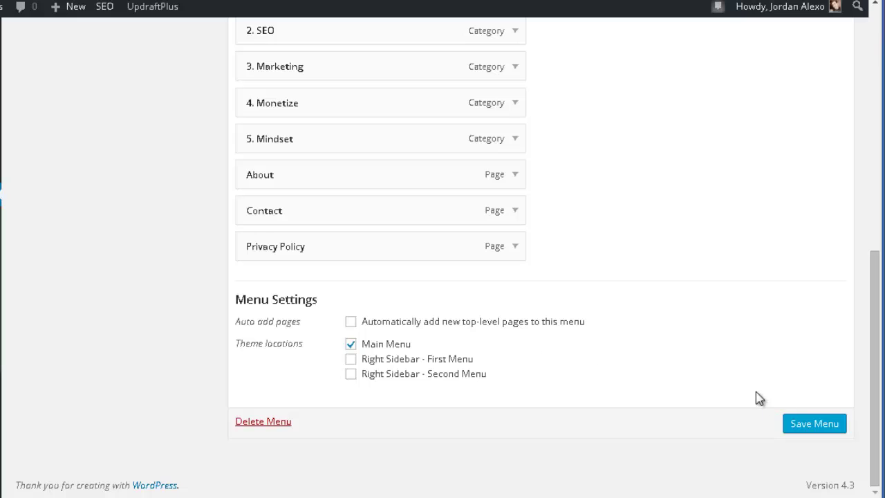
- Save the Main Menu and reload the live site's homepage
{"action": "left_click", "coordinate": [842, 428]}
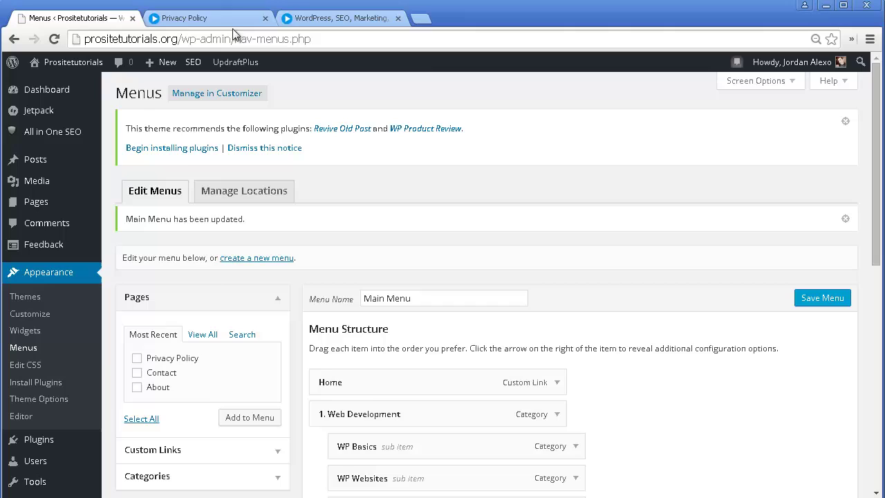
{"action": "left_click", "coordinate": [339, 17]}
{"action": "left_click", "coordinate": [54, 39]}
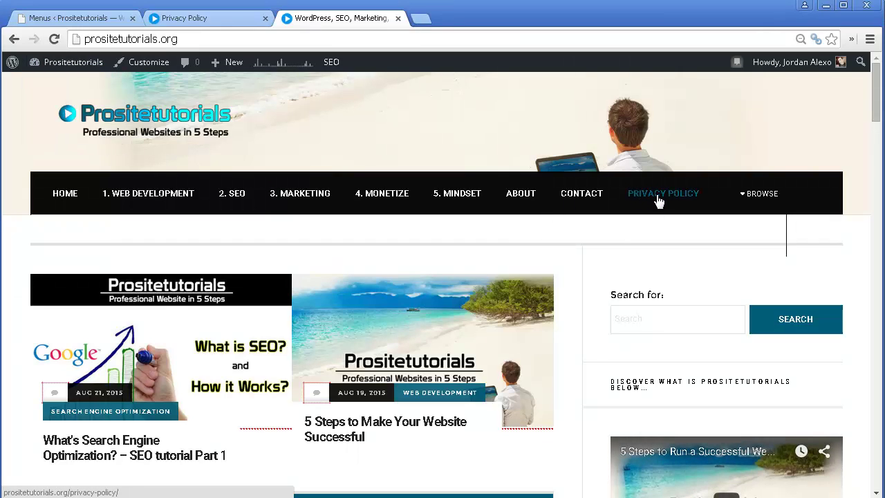
- Open PRIVACY POLICY from the site navigation and scroll through the live policy page
{"action": "left_click", "coordinate": [659, 198]}
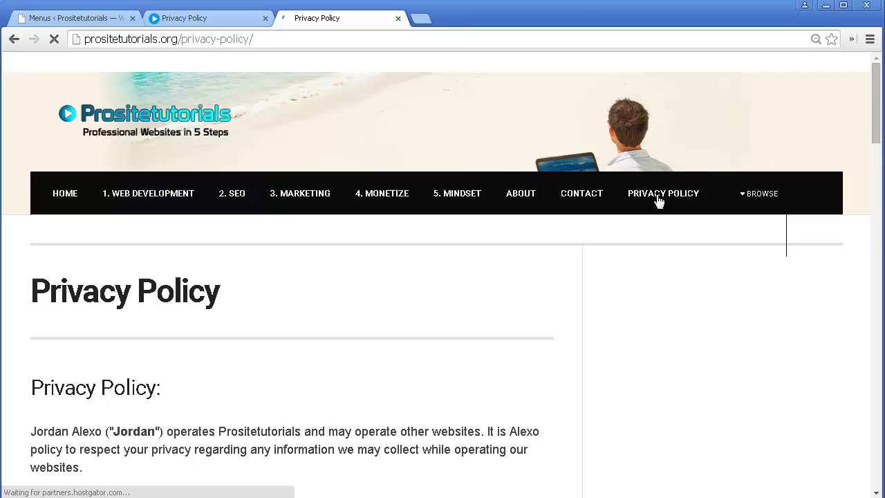
{"action": "scroll", "coordinate": [655, 197], "scroll_direction": "down", "scroll_amount": 5}
{"action": "scroll", "coordinate": [385, 202], "scroll_direction": "down", "scroll_amount": 9}
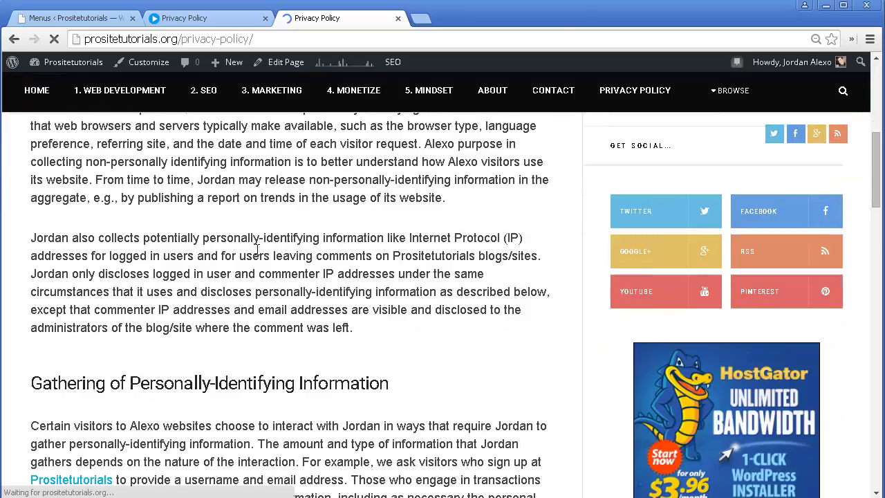
{"action": "scroll", "coordinate": [270, 240], "scroll_direction": "down", "scroll_amount": 8}
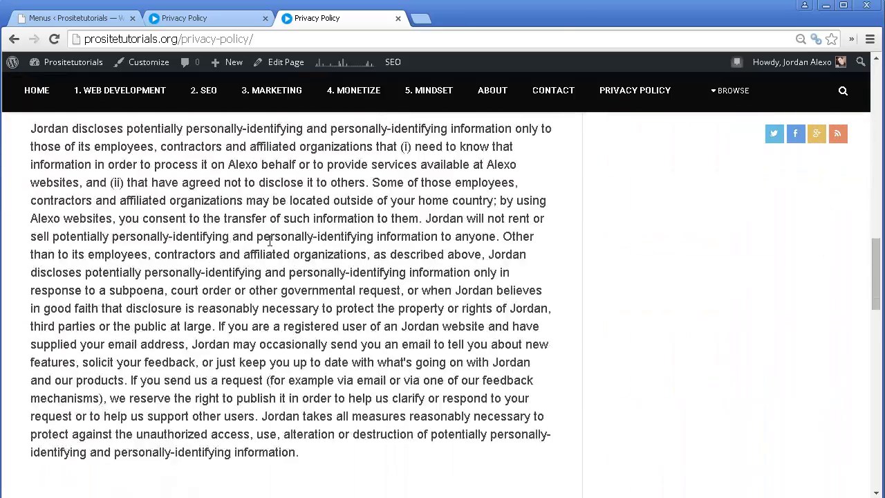
{"action": "scroll", "coordinate": [269, 242], "scroll_direction": "down", "scroll_amount": 7}
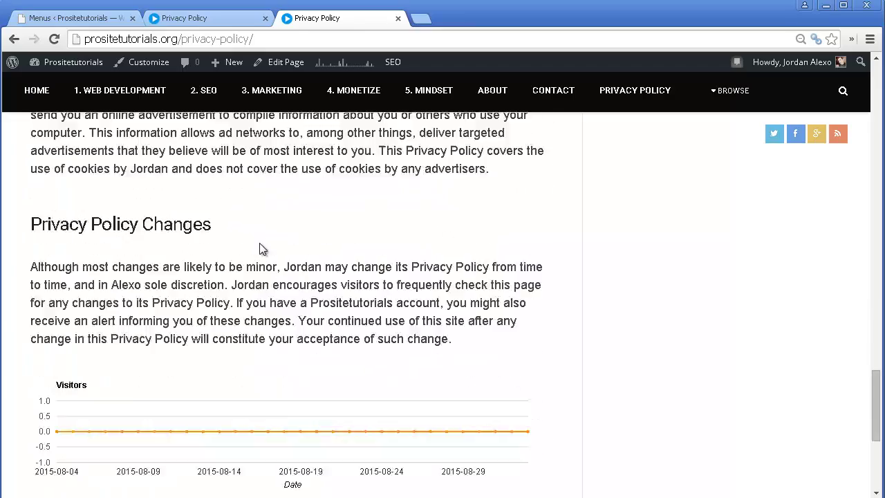
{"action": "scroll", "coordinate": [263, 249], "scroll_direction": "up", "scroll_amount": 1}
{"action": "scroll", "coordinate": [261, 248], "scroll_direction": "up", "scroll_amount": 11}
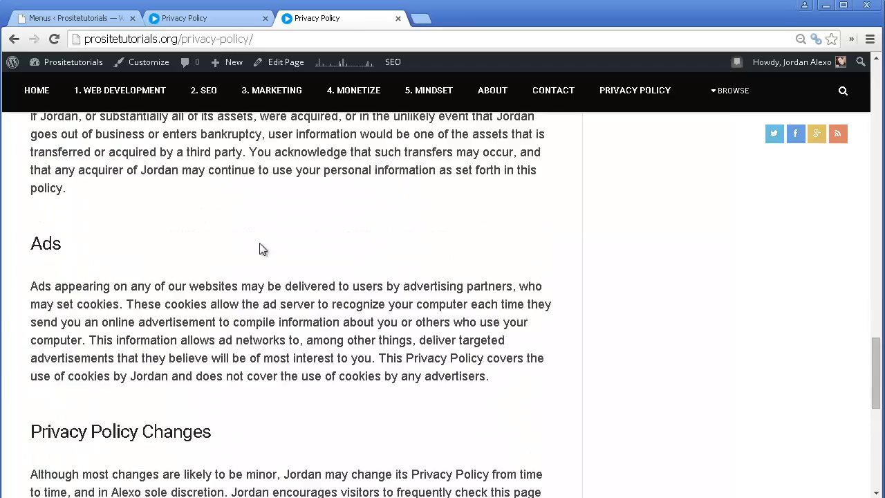
{"action": "scroll", "coordinate": [243, 263], "scroll_direction": "up", "scroll_amount": 15}
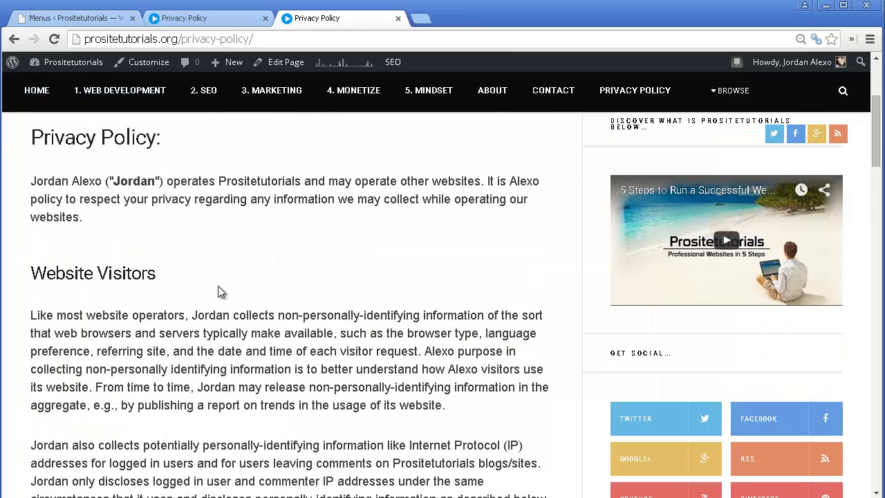
{"action": "scroll", "coordinate": [218, 292], "scroll_direction": "up", "scroll_amount": 4}
{"action": "scroll", "coordinate": [220, 281], "scroll_direction": "down", "scroll_amount": 1}
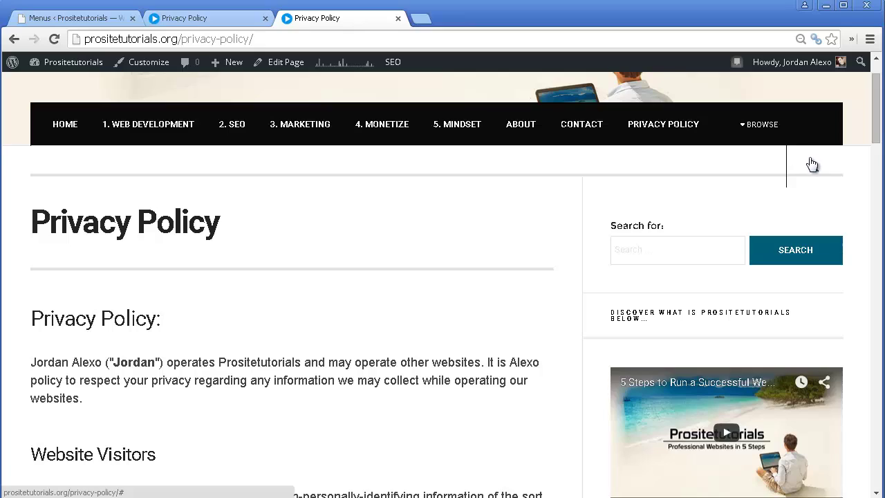
{"action": "scroll", "coordinate": [527, 178], "scroll_direction": "down", "scroll_amount": 4}
{"action": "scroll", "coordinate": [406, 237], "scroll_direction": "down", "scroll_amount": 6}
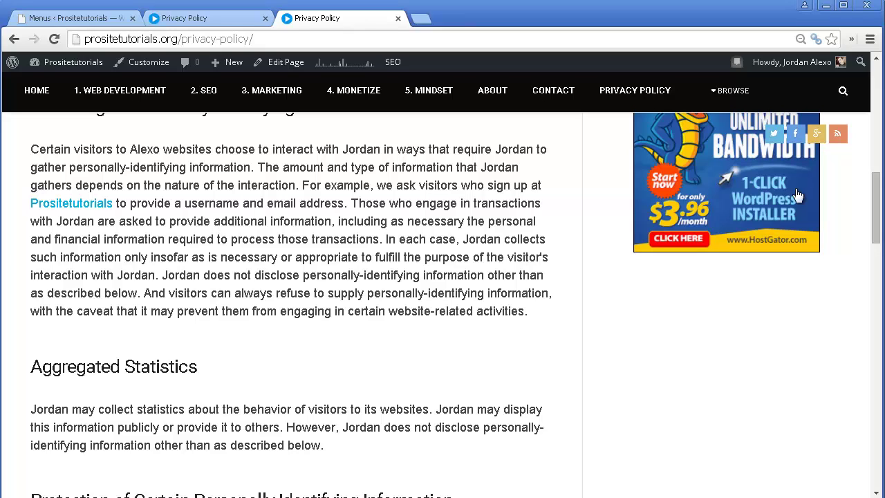
{"action": "key", "text": "alt+Tab"}
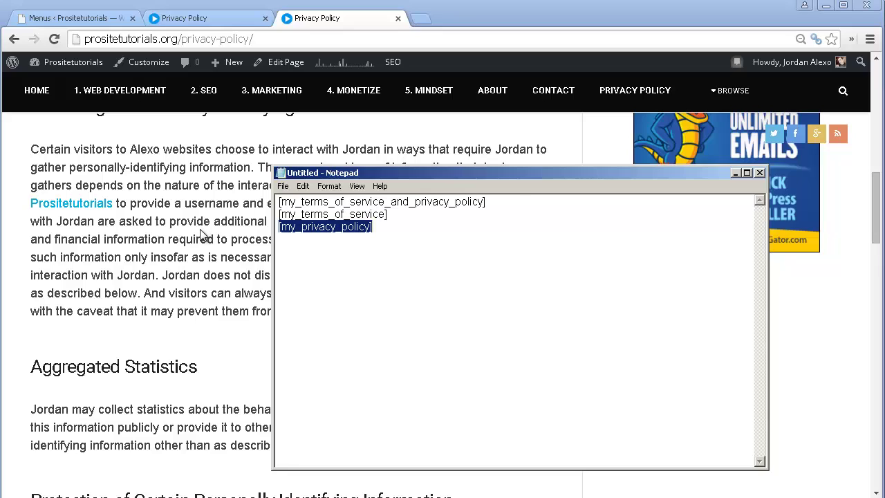
{"action": "key", "text": "alt+Tab"}
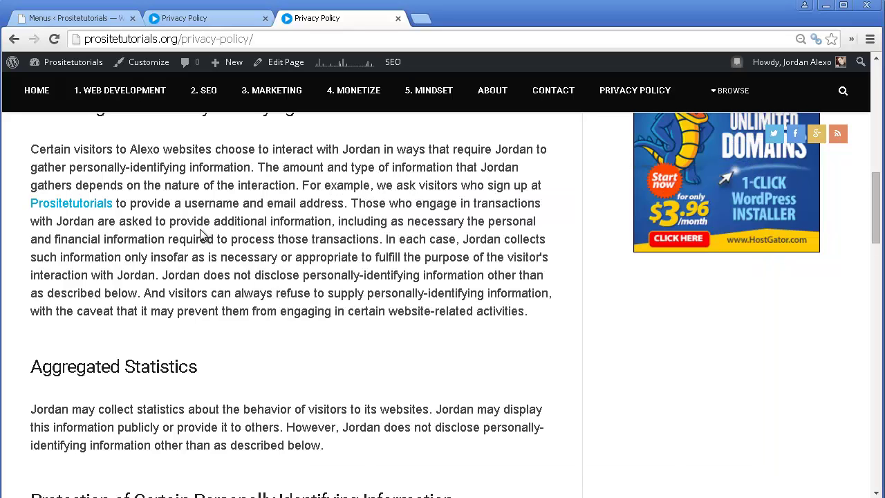